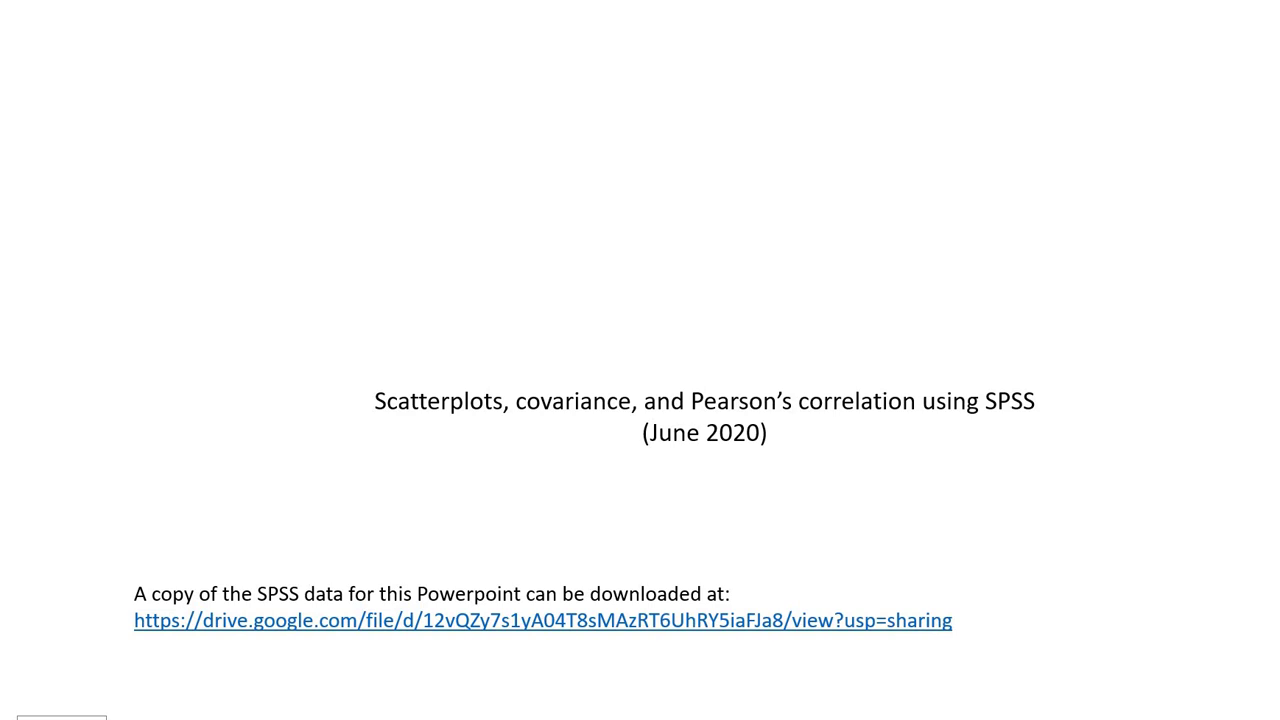
{"action": "key", "text": "Right"}
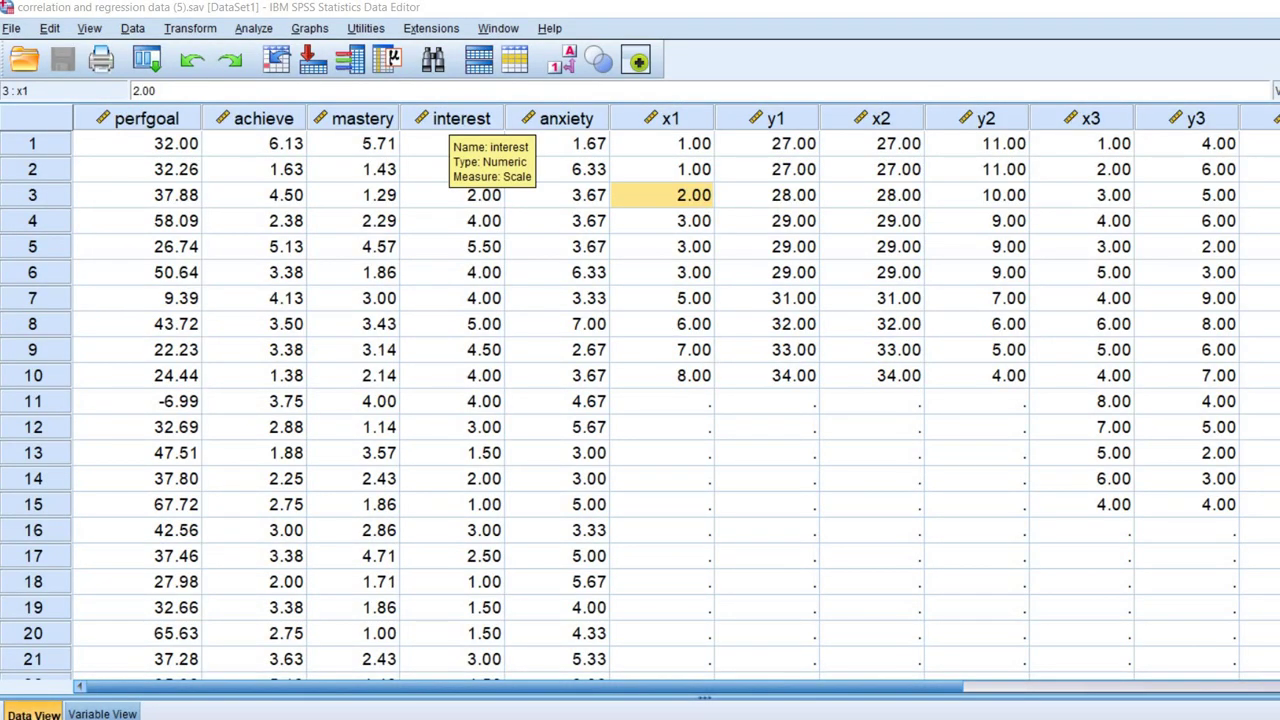
Examine the interest and achieve columns in the data set.
{"action": "left_click", "coordinate": [461, 118]}
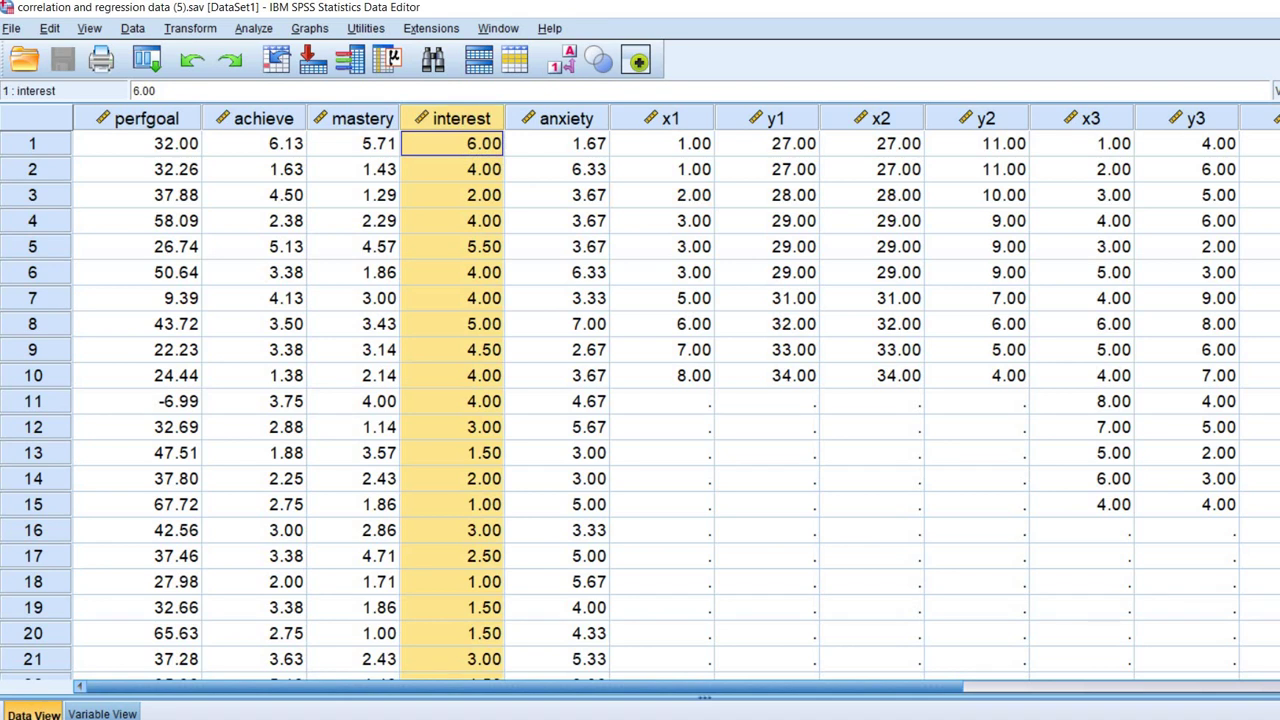
{"action": "left_click", "coordinate": [263, 118]}
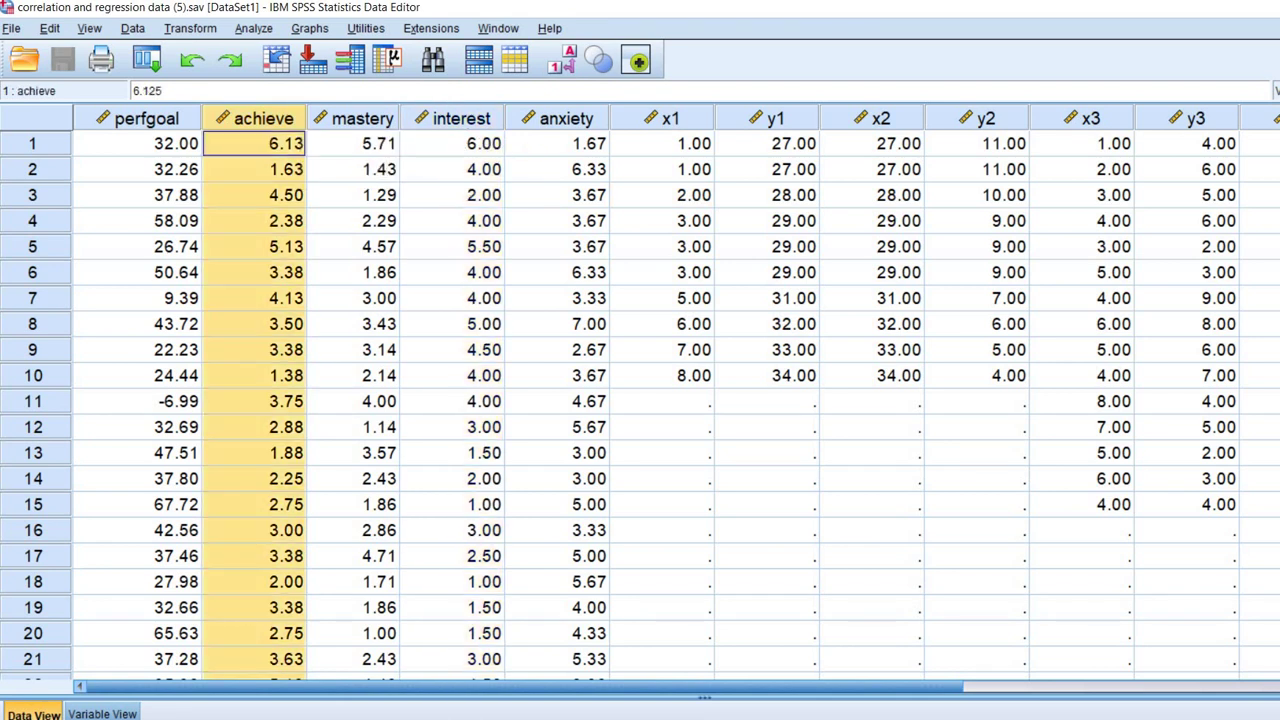
{"action": "left_click", "coordinate": [588, 272]}
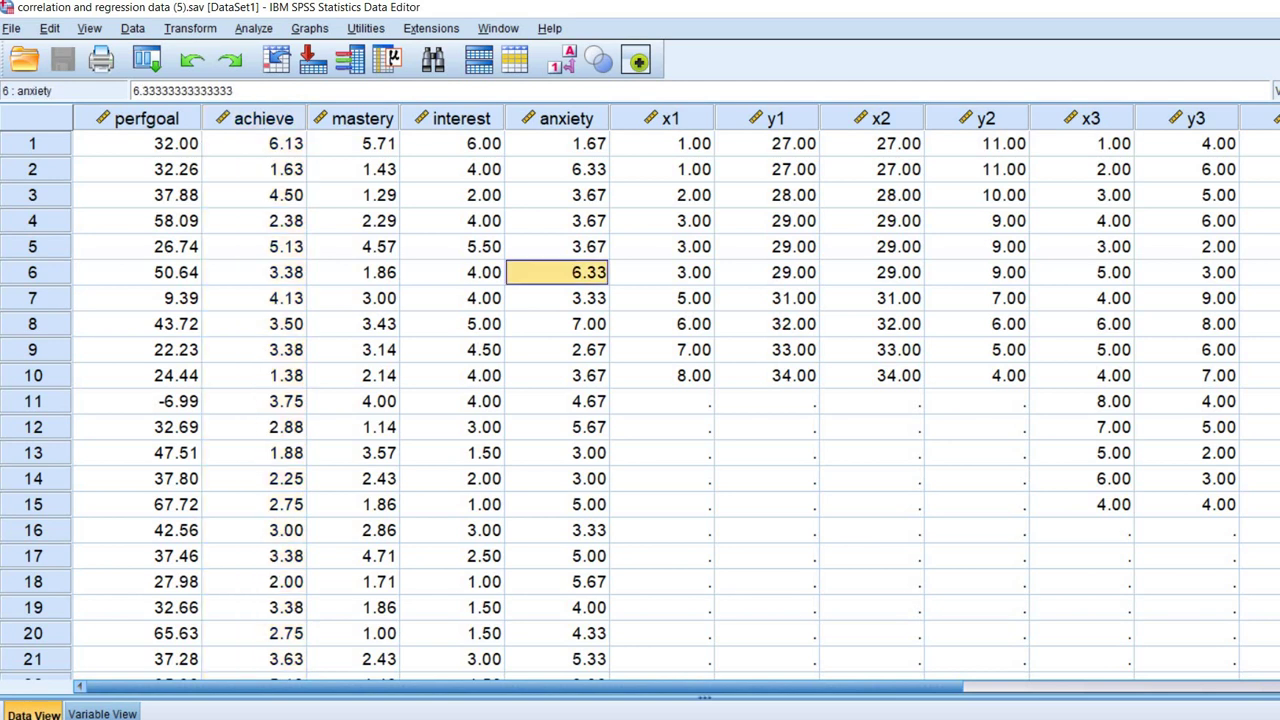
Start defining a simple scatterplot with the legacy Scatter/Dot command.
{"action": "left_click", "coordinate": [309, 28]}
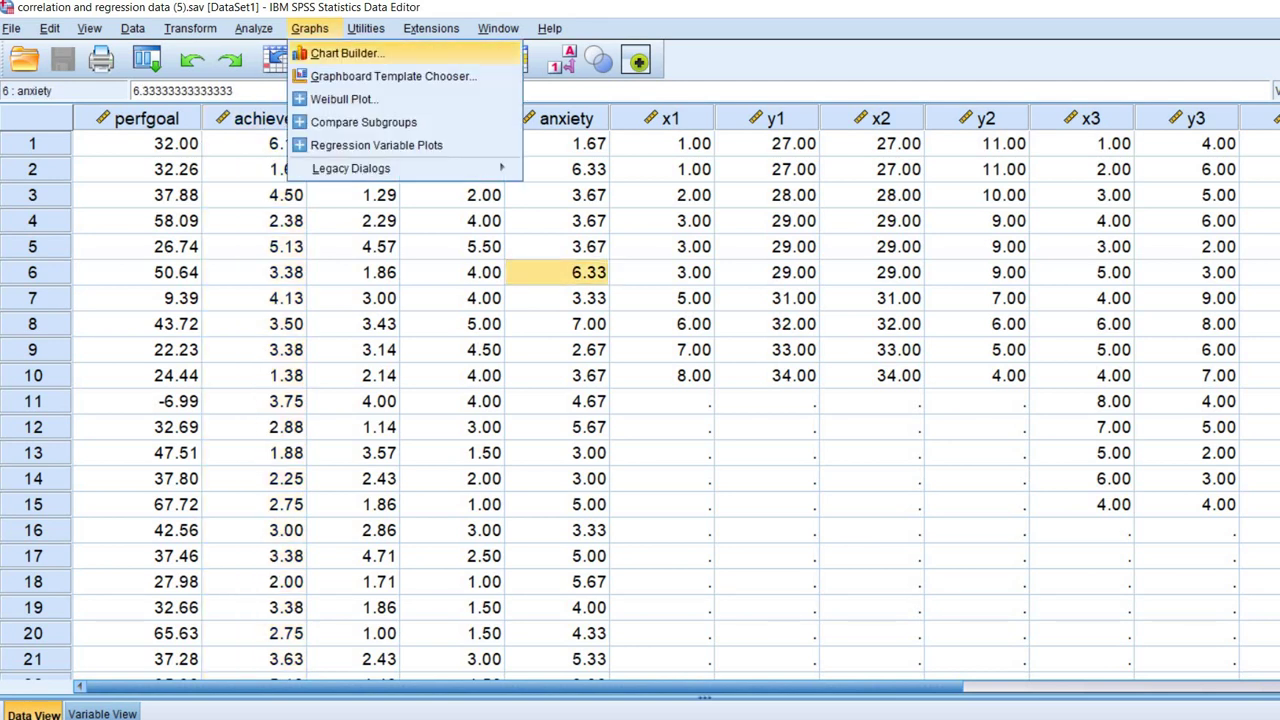
{"action": "mouse_move", "coordinate": [350, 168]}
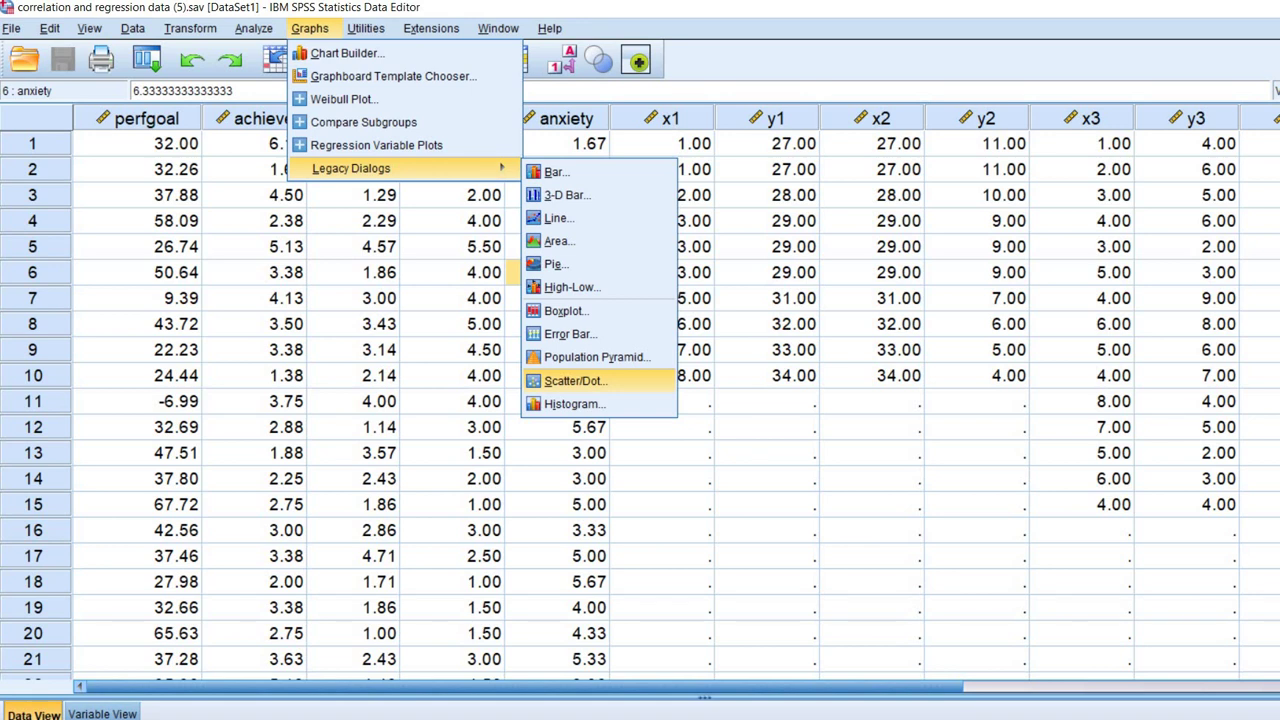
{"action": "left_click", "coordinate": [575, 381]}
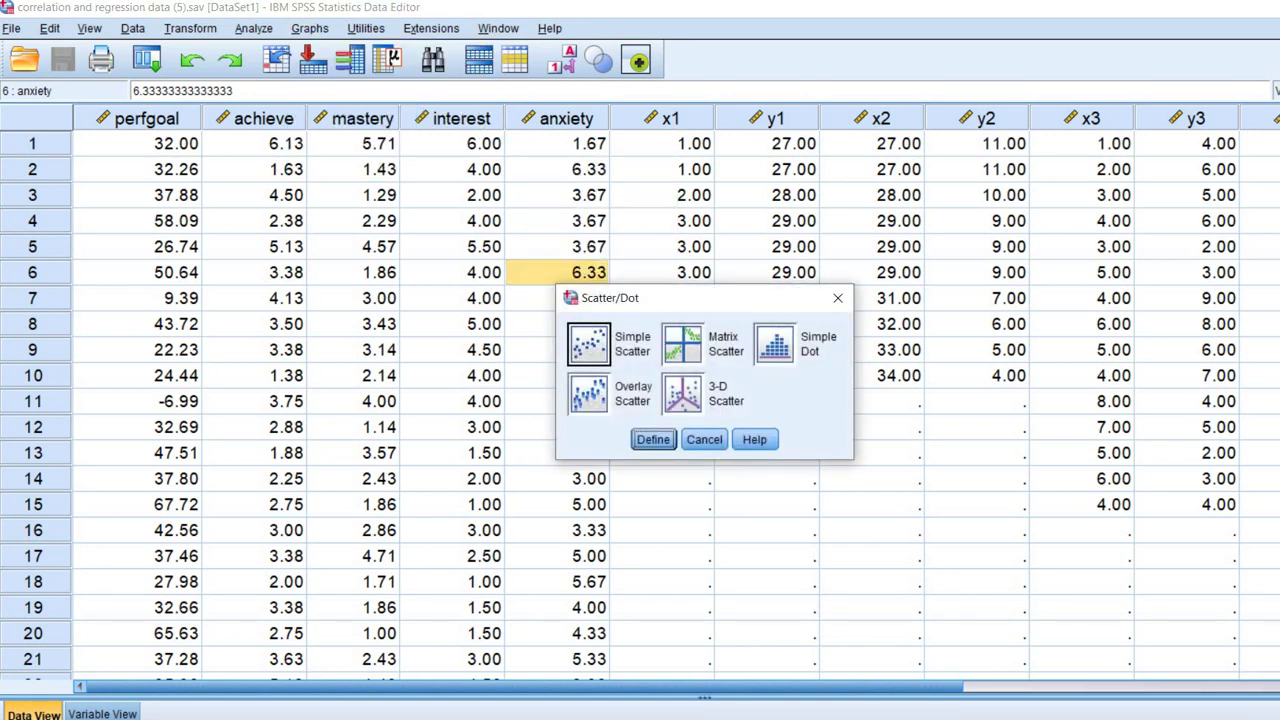
{"action": "left_click", "coordinate": [588, 344]}
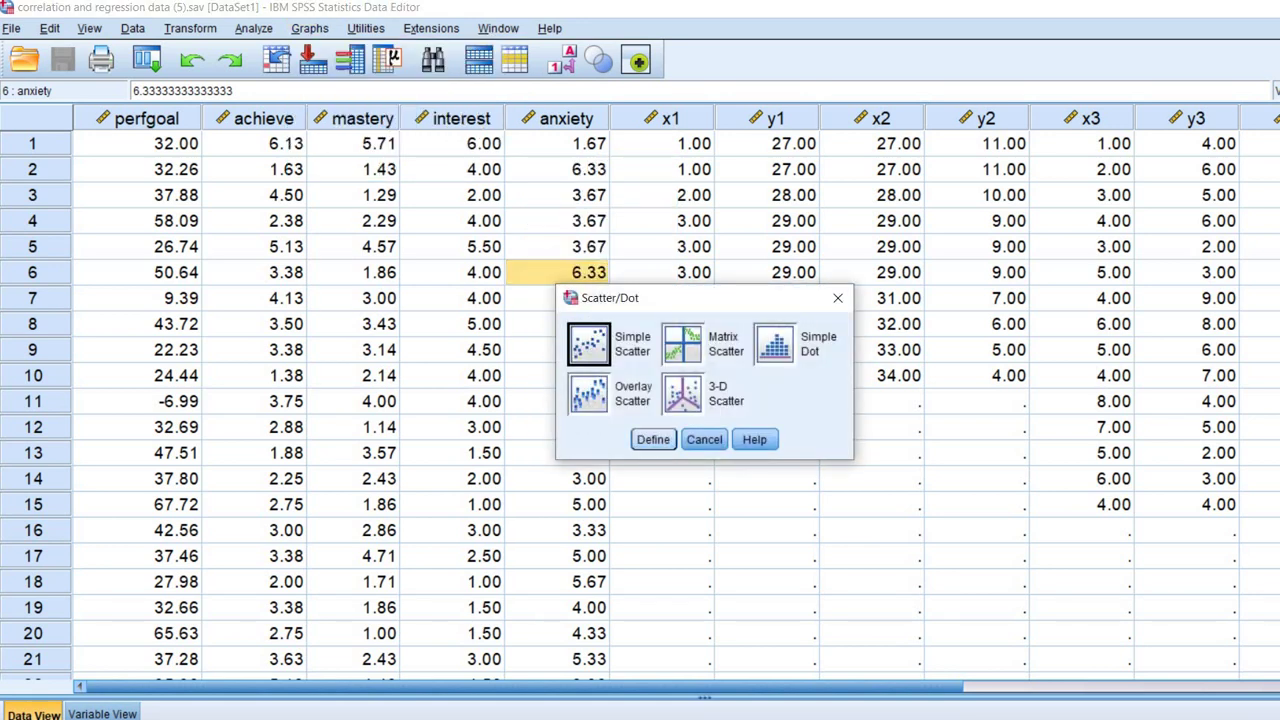
{"action": "key", "text": "Return"}
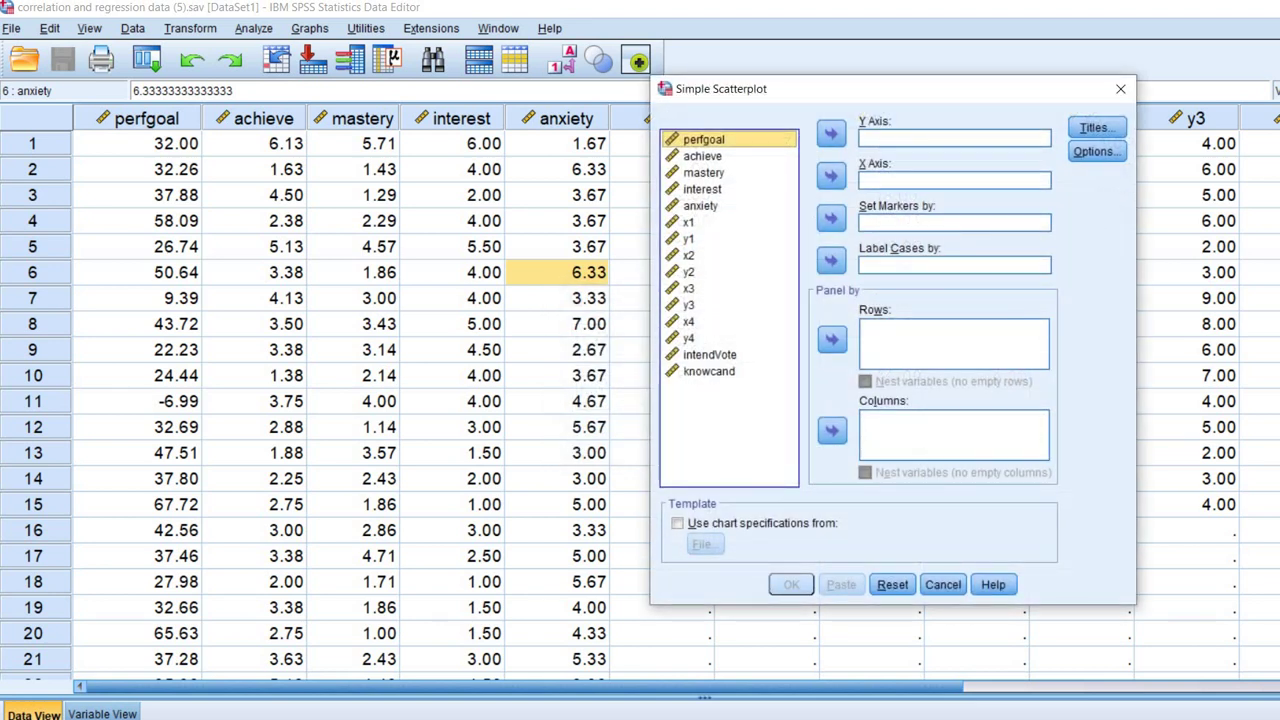
Assign interest to the X axis and achieve to the Y axis, and generate the scatterplot.
{"action": "left_click", "coordinate": [702, 189]}
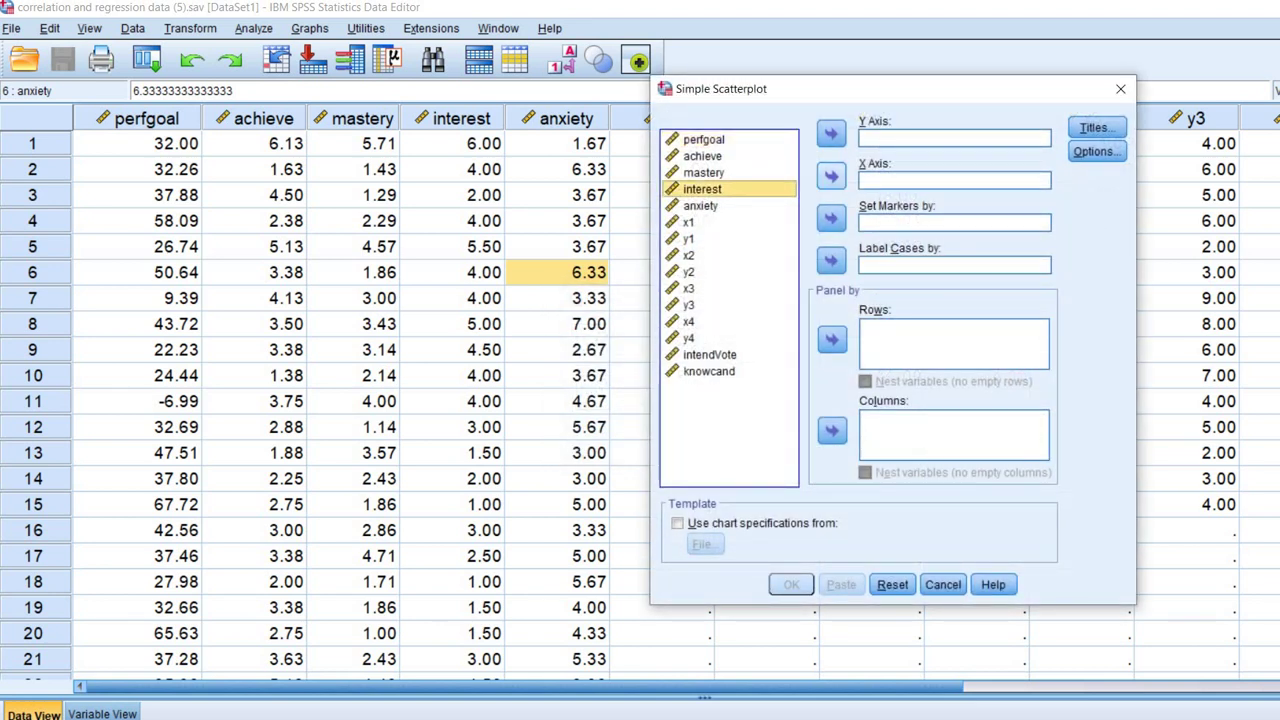
{"action": "left_click", "coordinate": [831, 176]}
{"action": "left_click", "coordinate": [702, 156]}
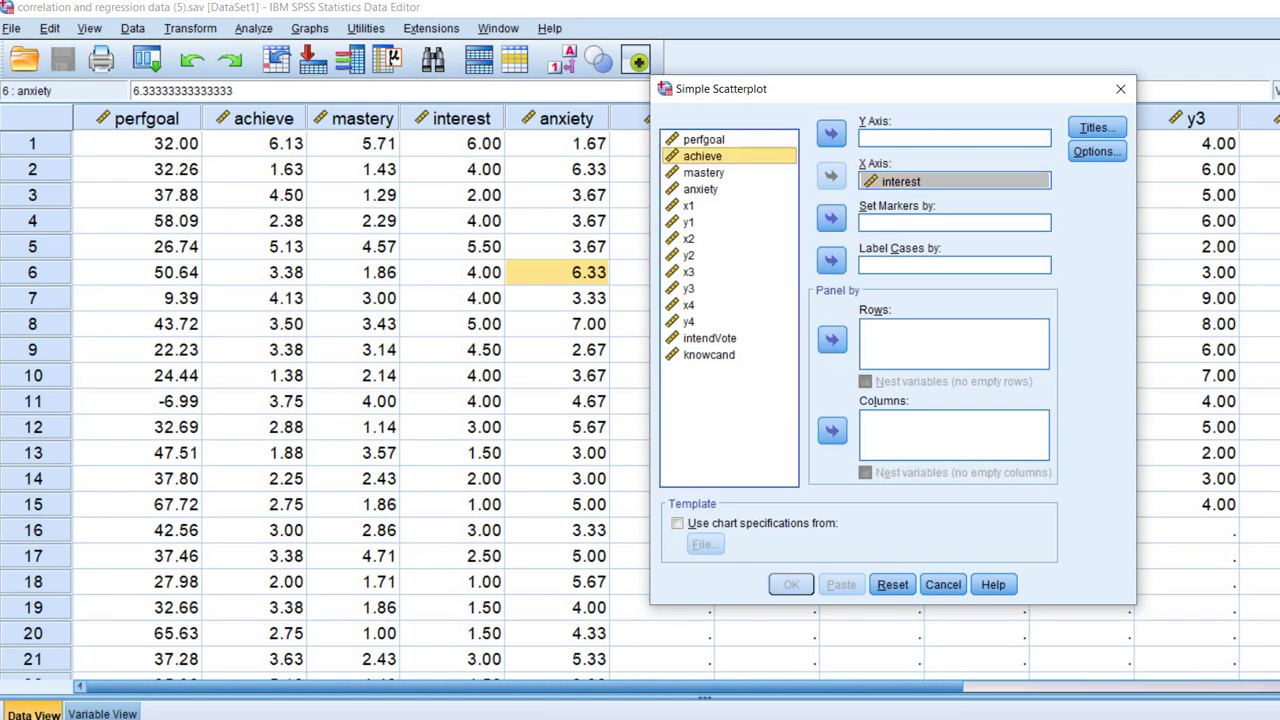
{"action": "left_click", "coordinate": [831, 133]}
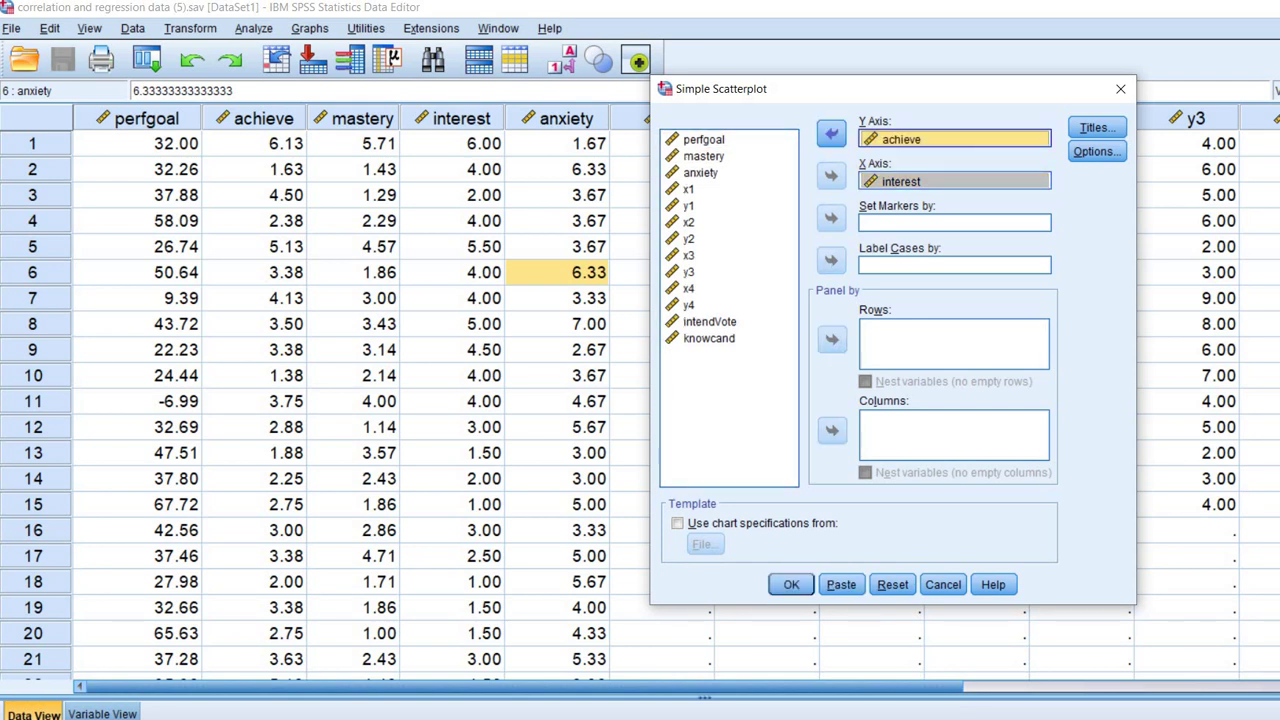
{"action": "left_click", "coordinate": [791, 584]}
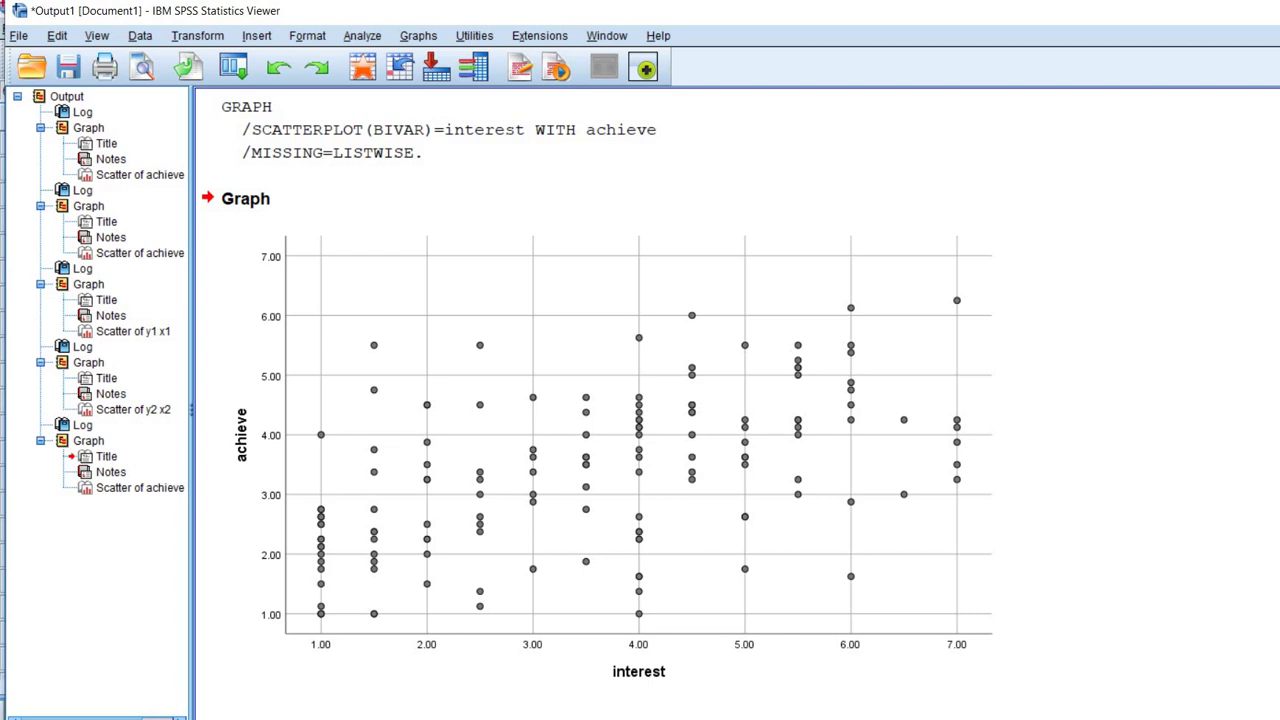
Open the achieve by interest scatterplot for editing and add a fit line at total.
{"action": "left_click", "coordinate": [608, 460]}
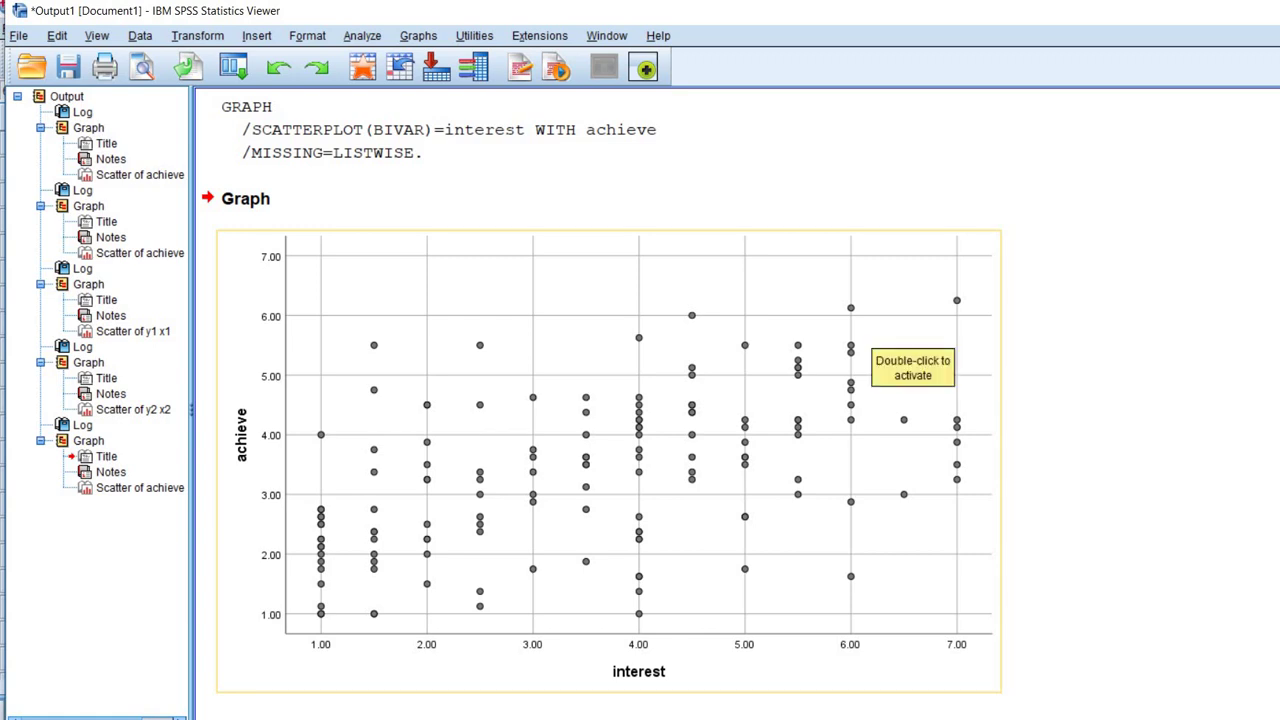
{"action": "double_click", "coordinate": [878, 342]}
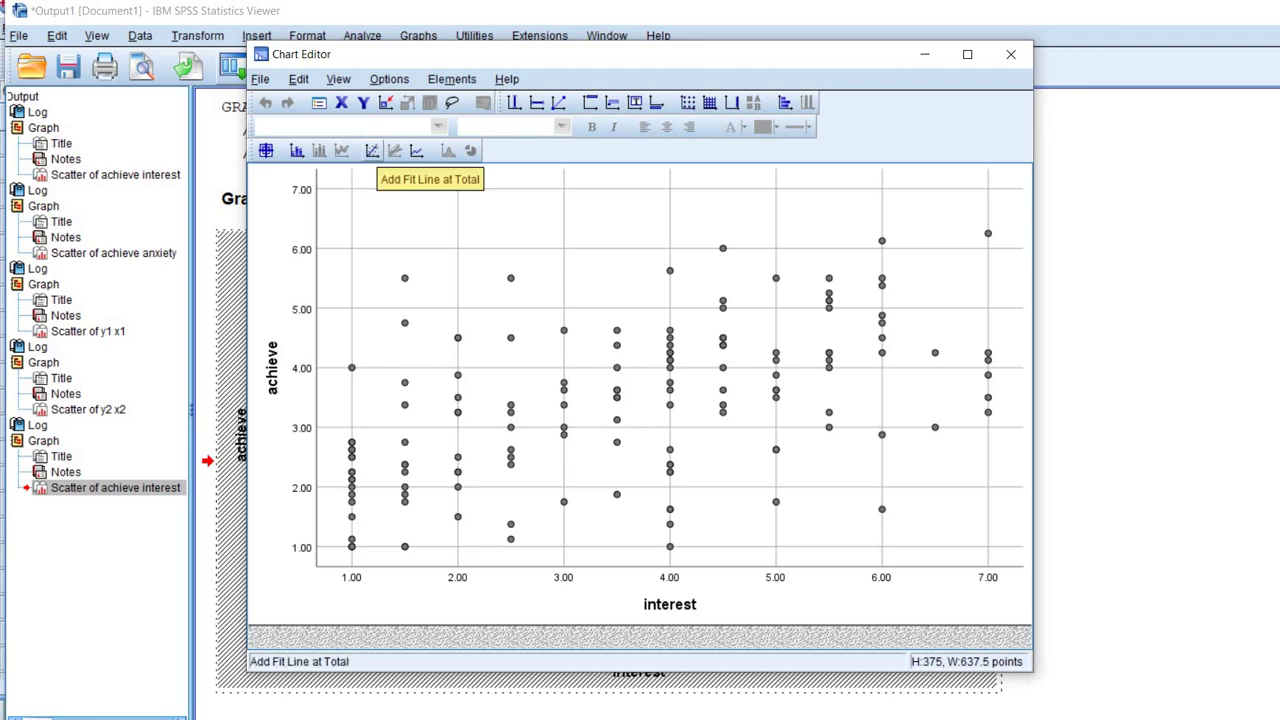
{"action": "left_click", "coordinate": [372, 150]}
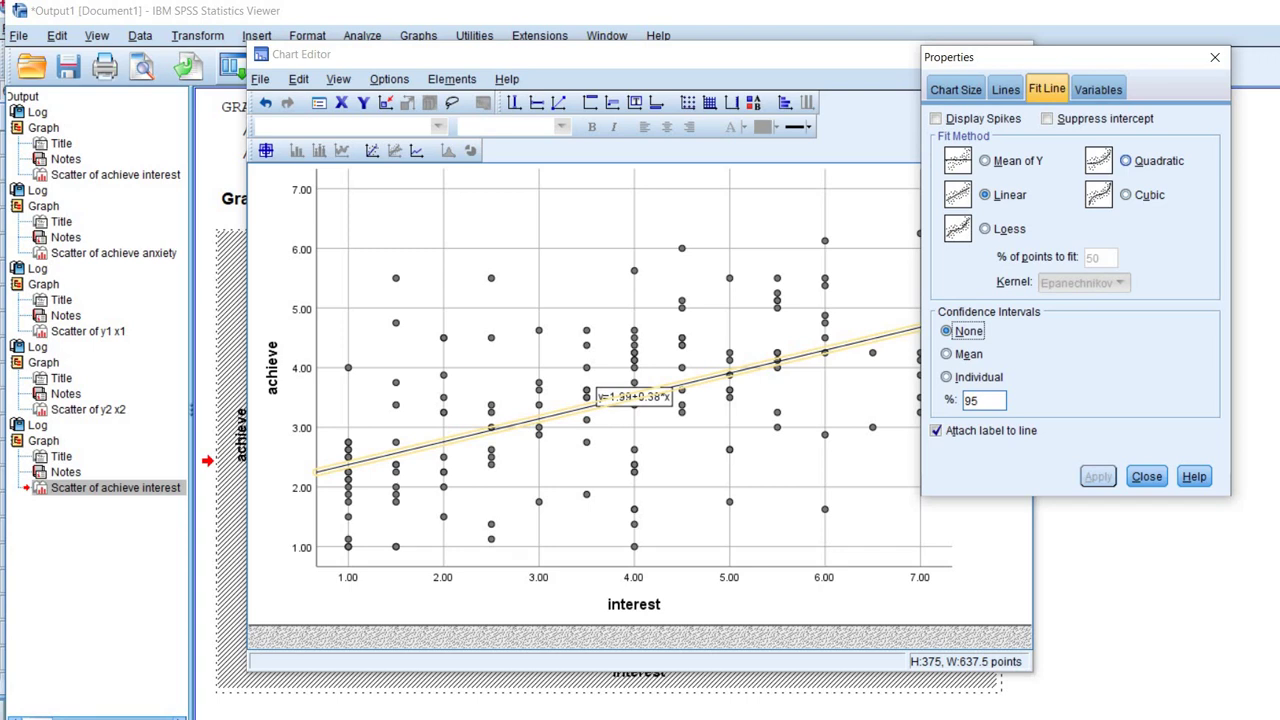
Try the Quadratic and Cubic fit methods on the scatterplot's fit line.
{"action": "left_click", "coordinate": [1126, 160]}
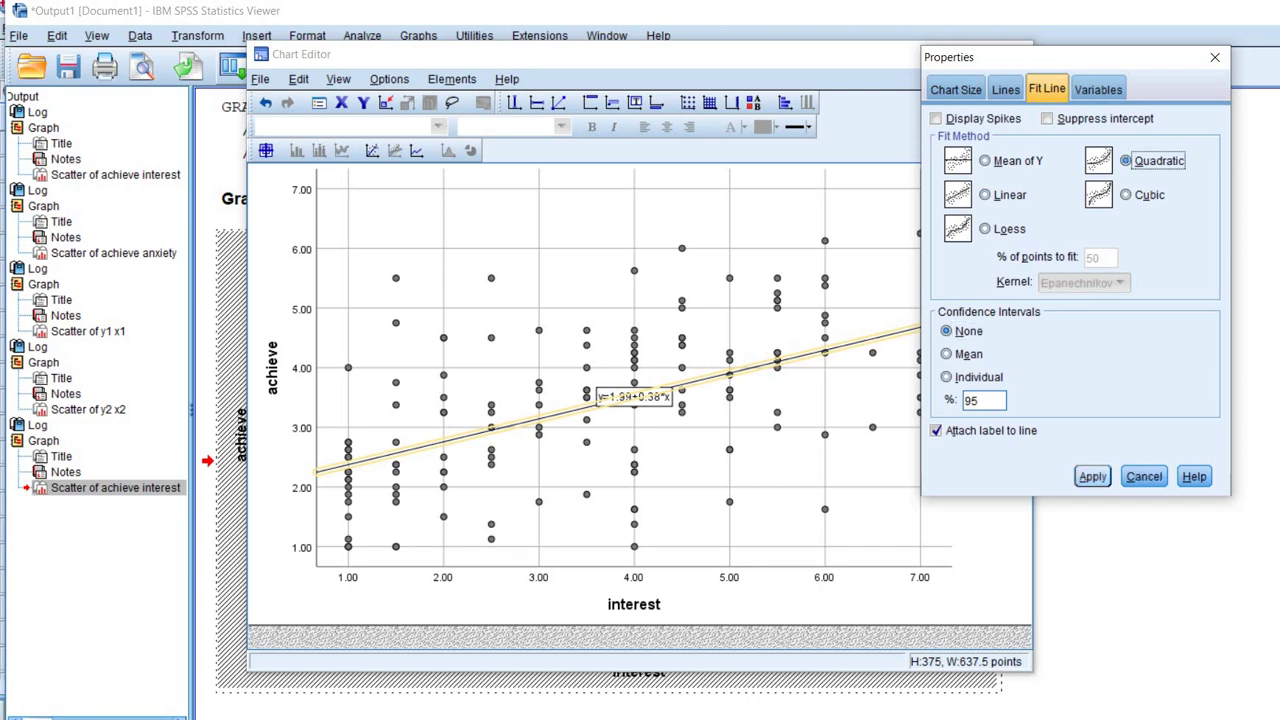
{"action": "key", "text": "Return"}
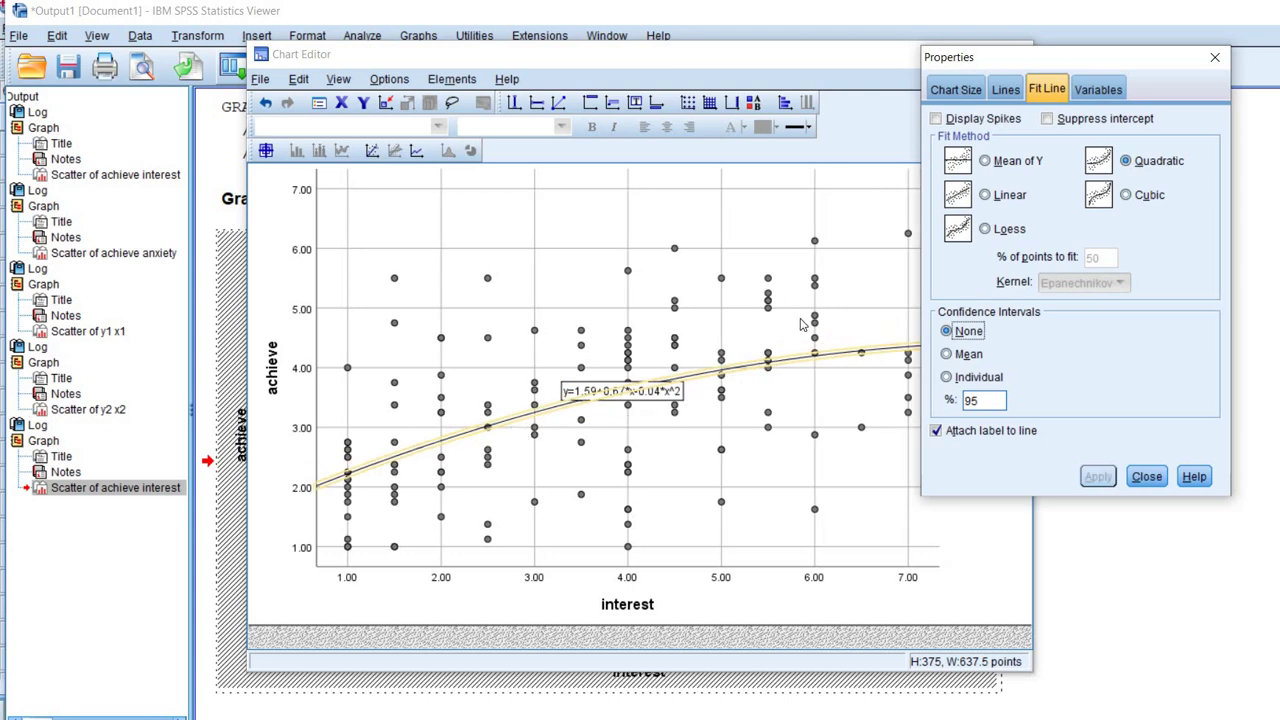
{"action": "left_click", "coordinate": [1127, 195]}
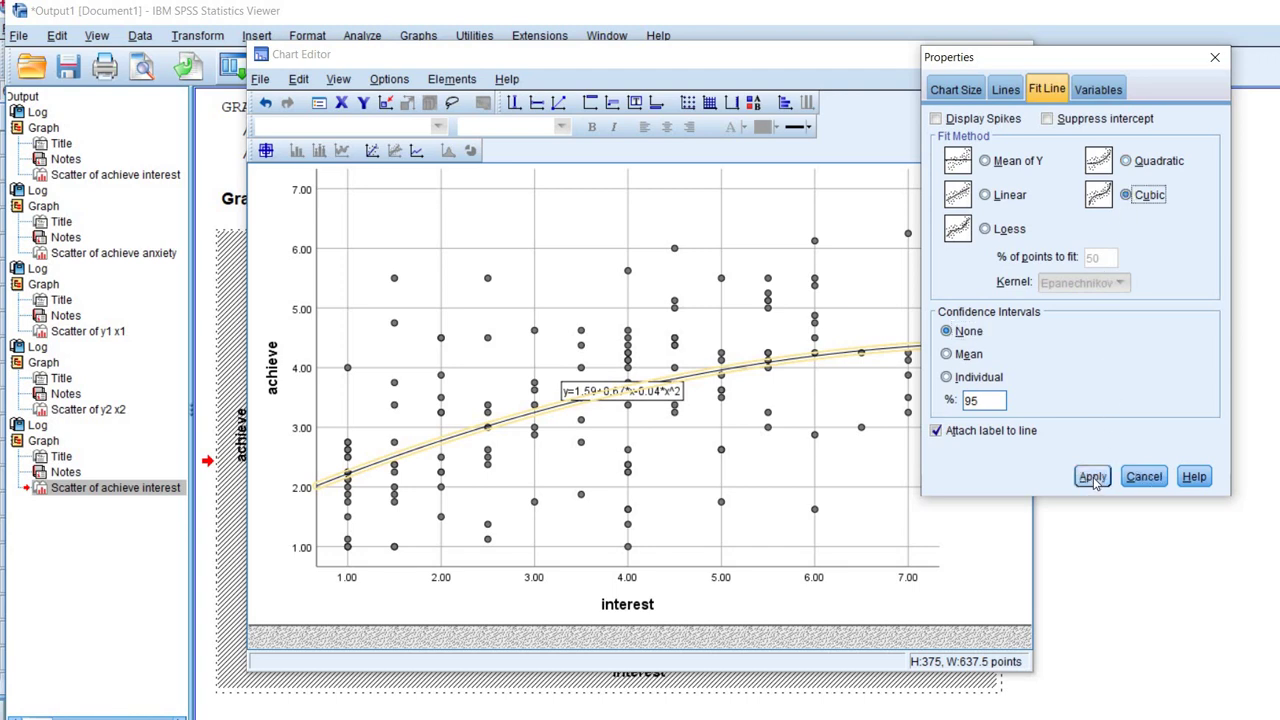
{"action": "left_click", "coordinate": [1093, 478]}
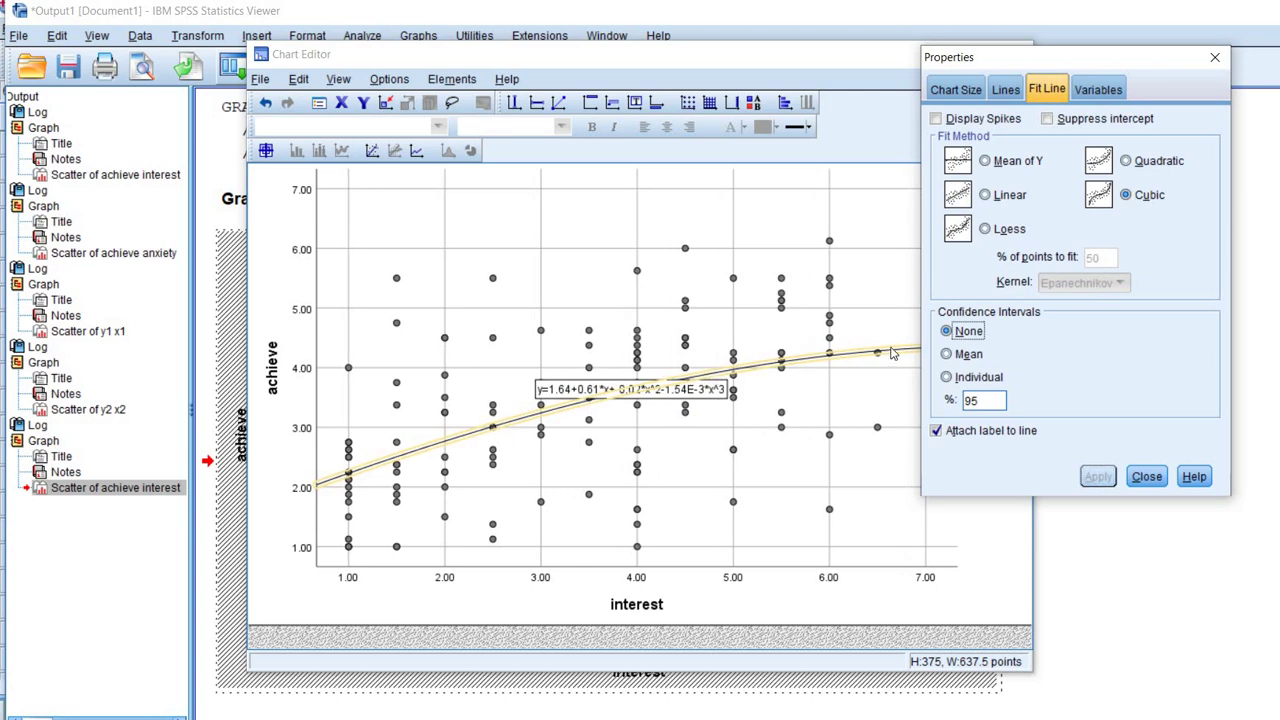
Set the fit line method to Linear and finish editing the chart.
{"action": "left_click", "coordinate": [985, 195]}
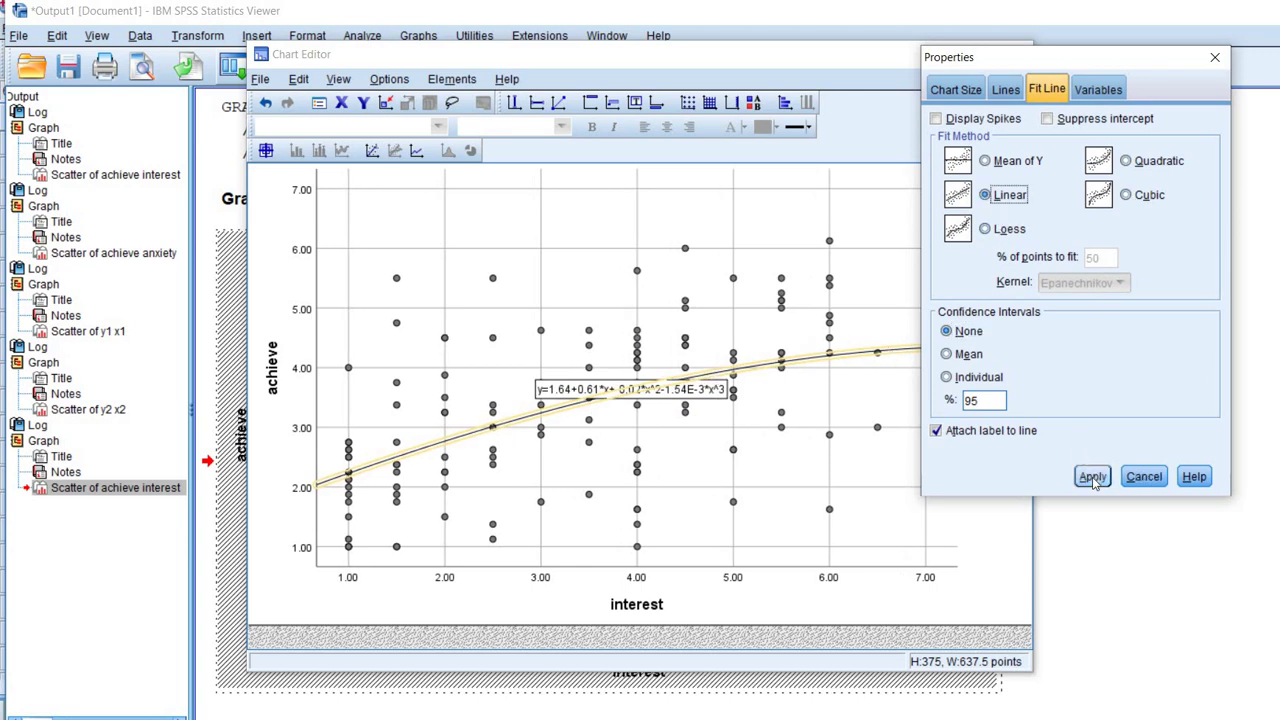
{"action": "left_click", "coordinate": [1093, 478]}
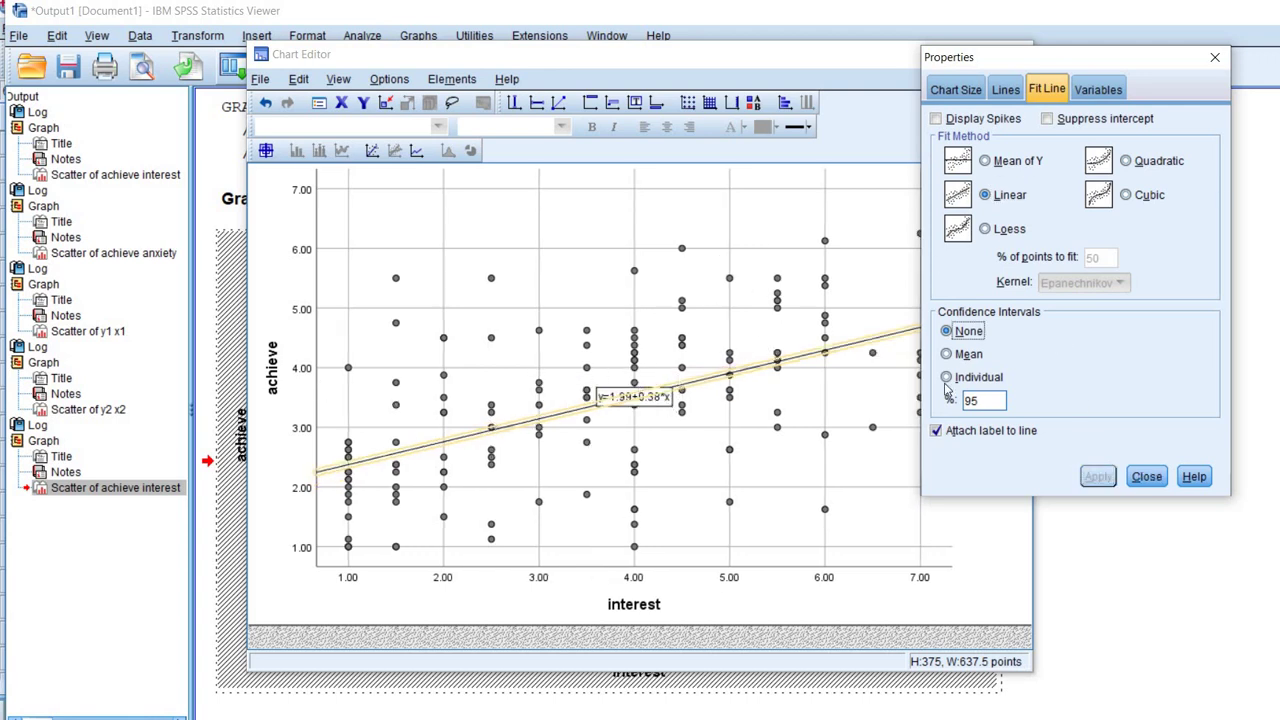
{"action": "left_click", "coordinate": [1148, 478]}
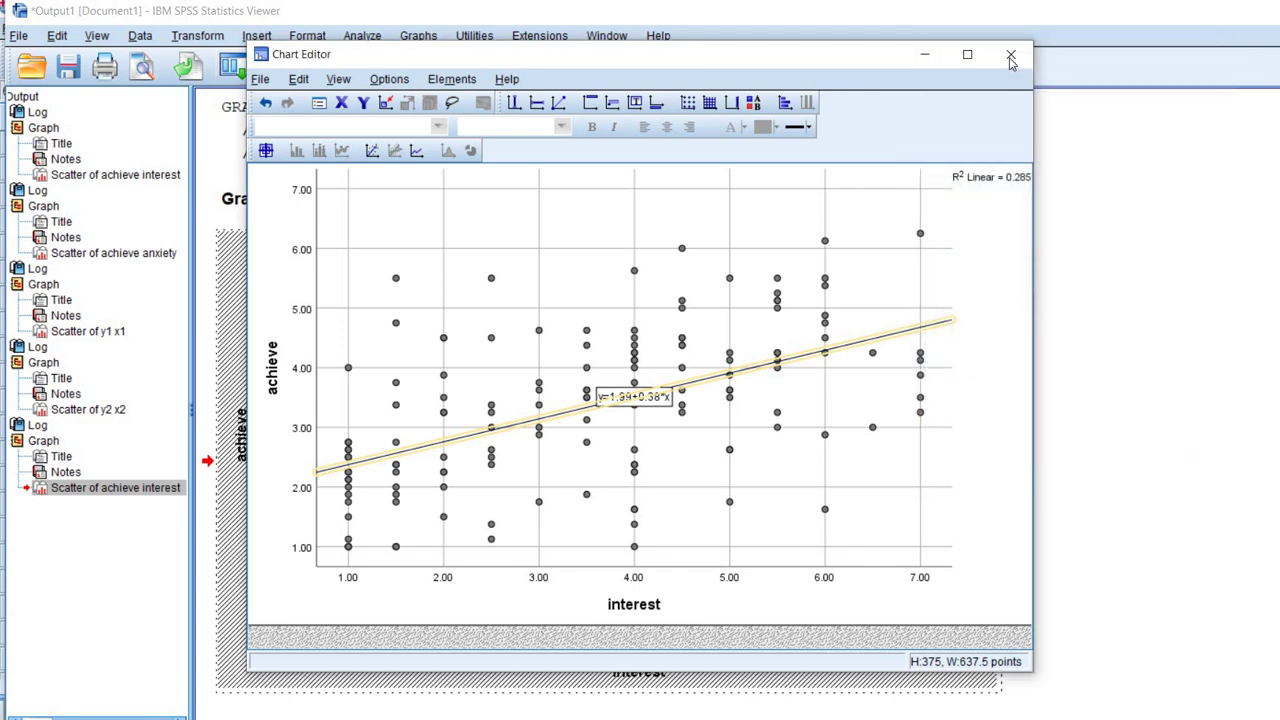
{"action": "left_click", "coordinate": [1010, 62]}
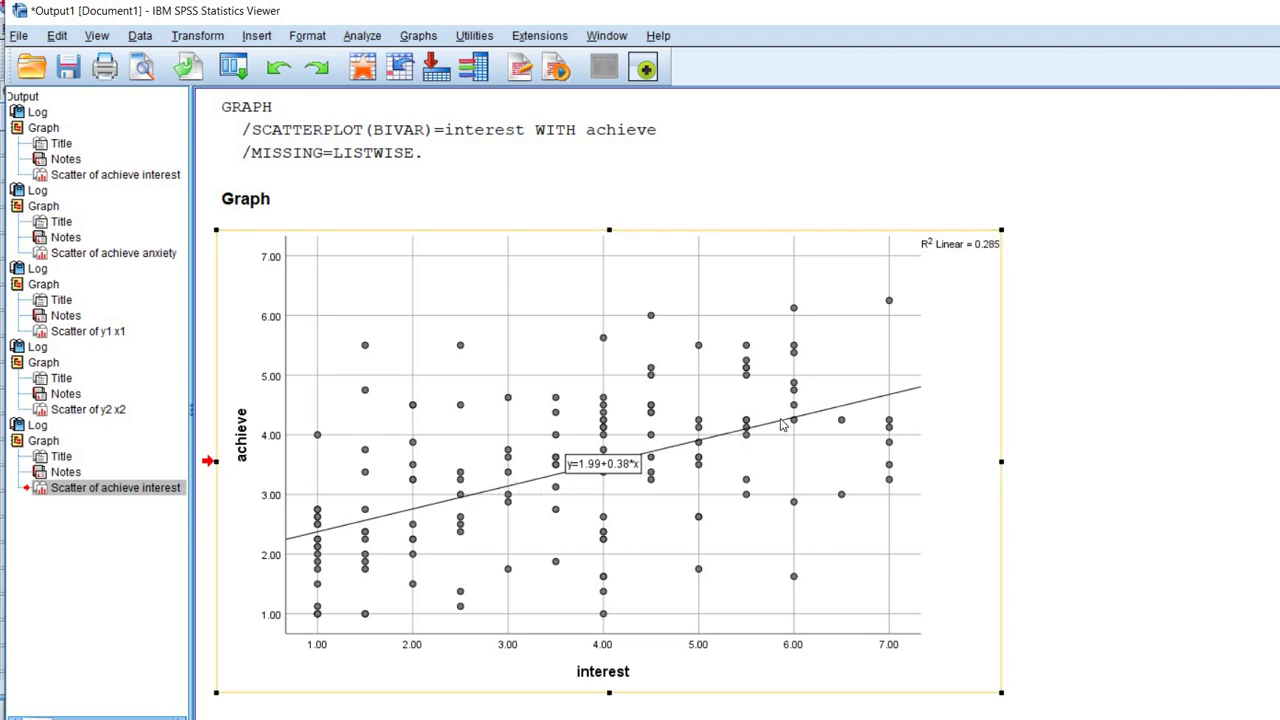
{"action": "left_click", "coordinate": [1228, 483]}
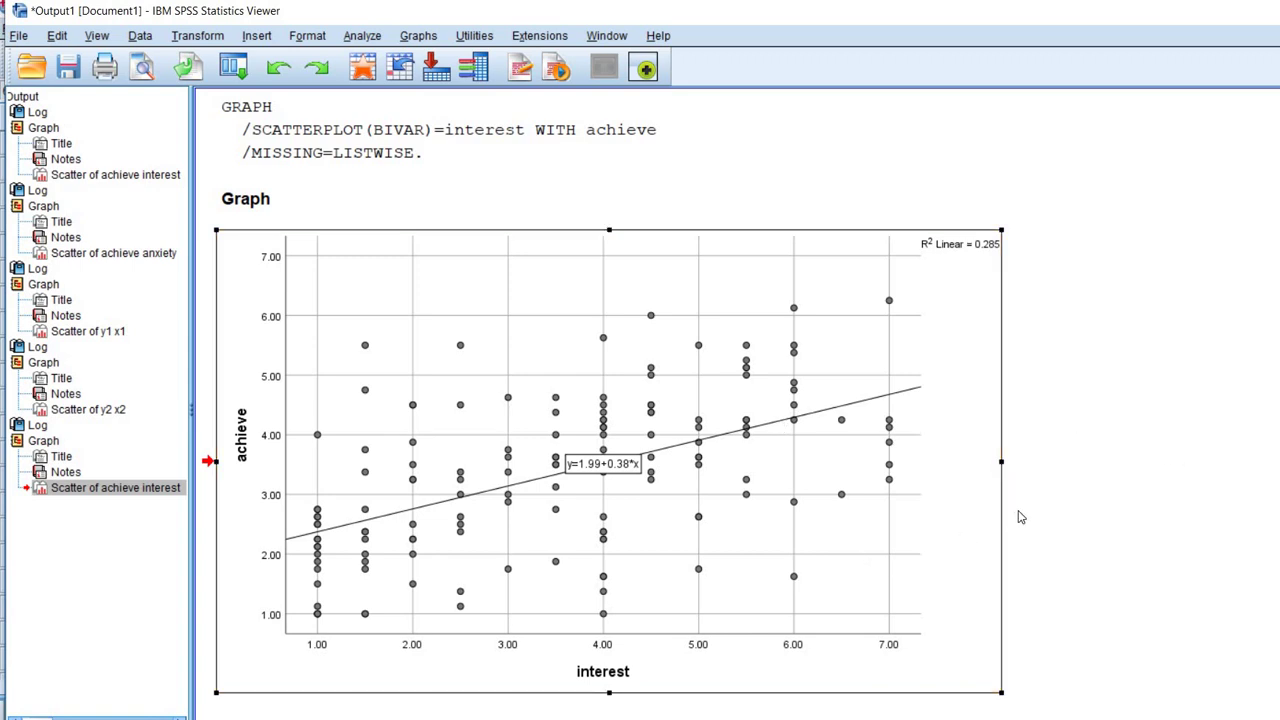
{"action": "left_click", "coordinate": [1050, 500]}
{"action": "left_click", "coordinate": [1086, 483]}
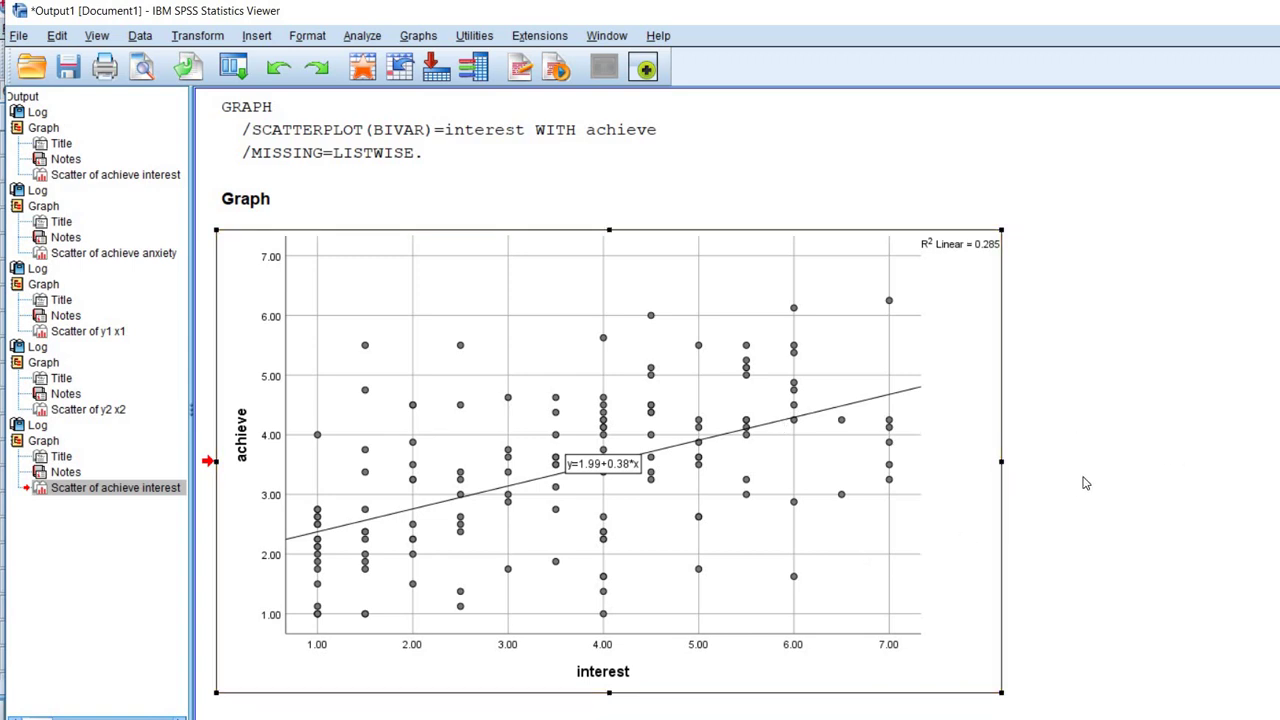
{"action": "left_click", "coordinate": [925, 426]}
{"action": "left_click", "coordinate": [1006, 380]}
{"action": "left_click", "coordinate": [964, 469]}
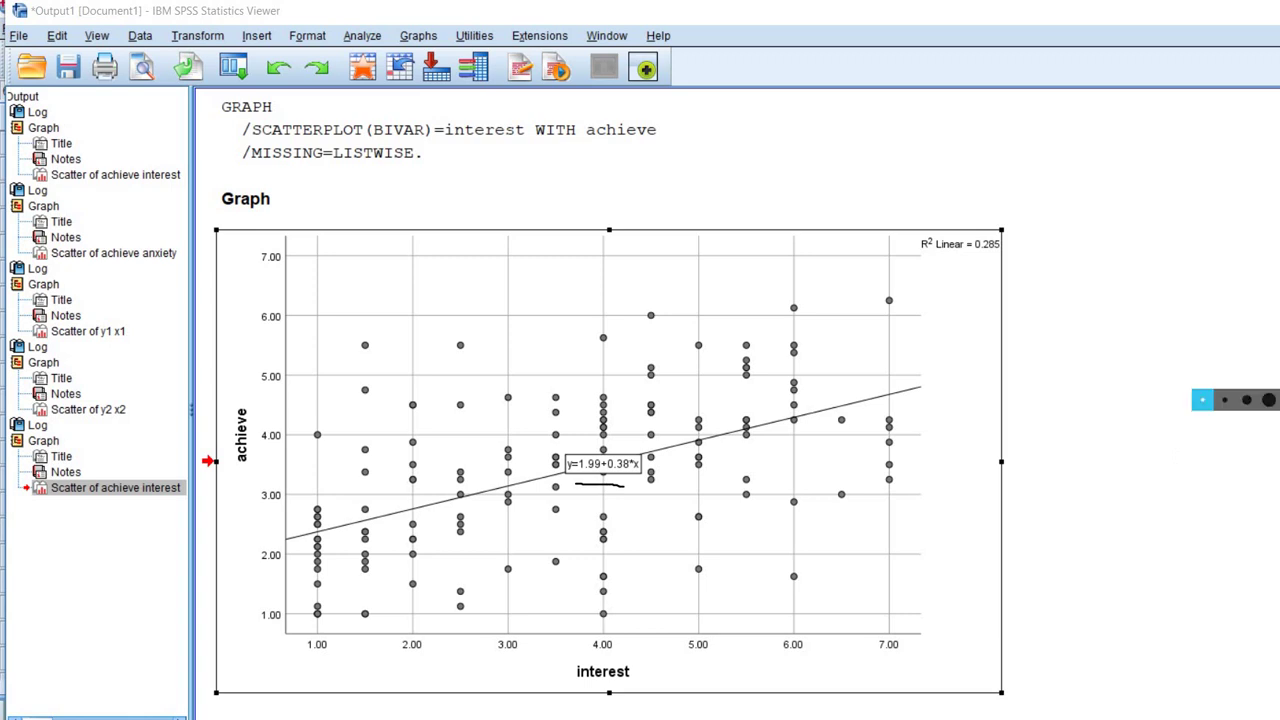
{"action": "left_click", "coordinate": [543, 487]}
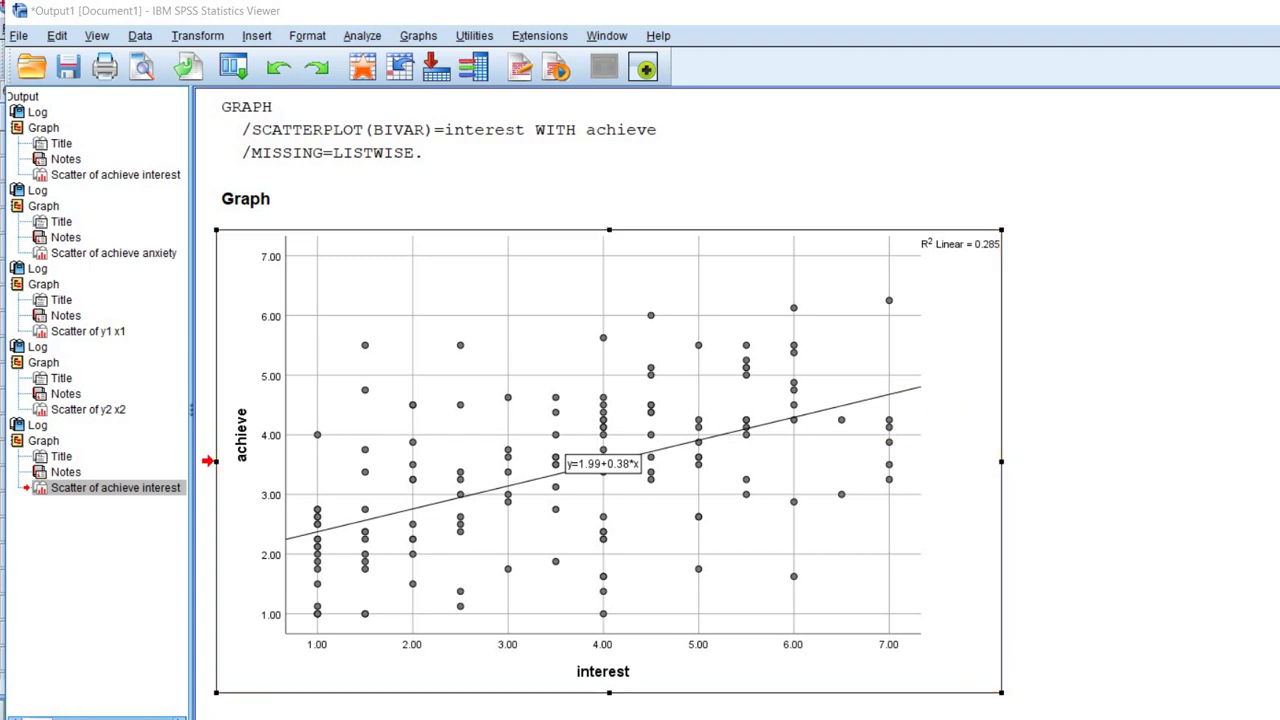
{"action": "left_click", "coordinate": [528, 532]}
Return to the data set and examine the anxiety and achieve columns.
{"action": "left_click", "coordinate": [700, 680]}
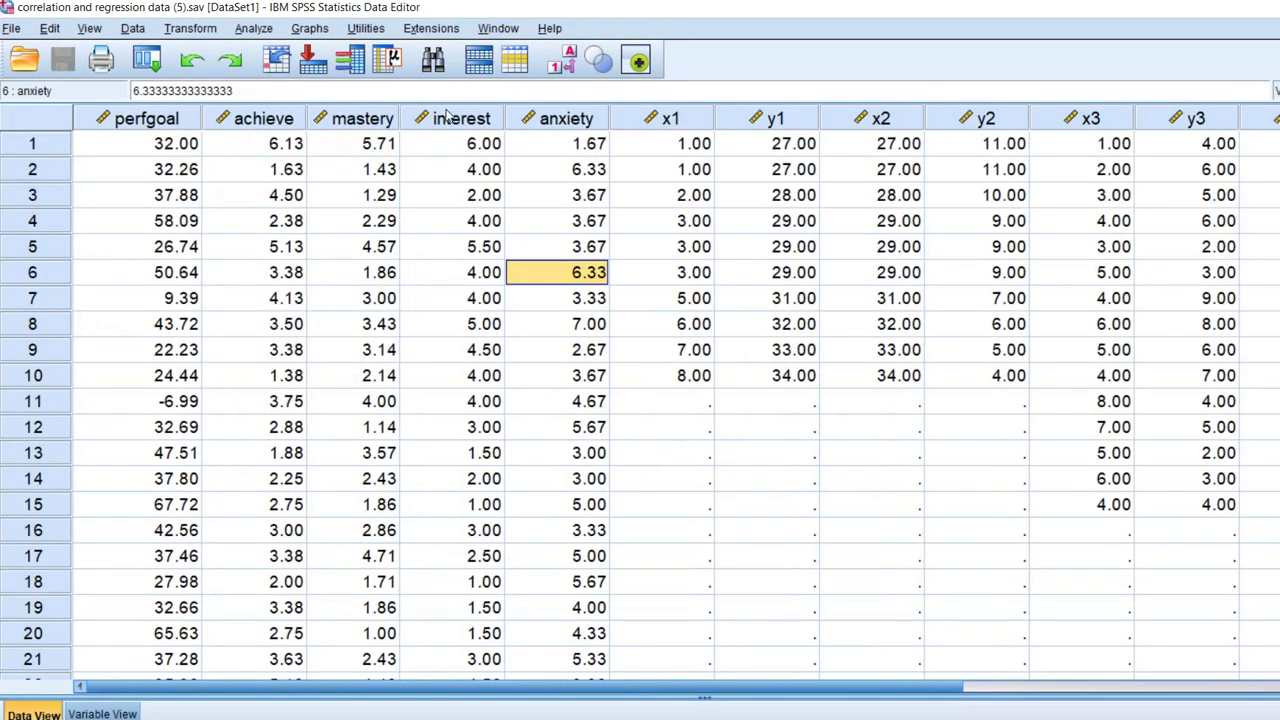
{"action": "left_click", "coordinate": [580, 118]}
{"action": "left_click", "coordinate": [265, 120]}
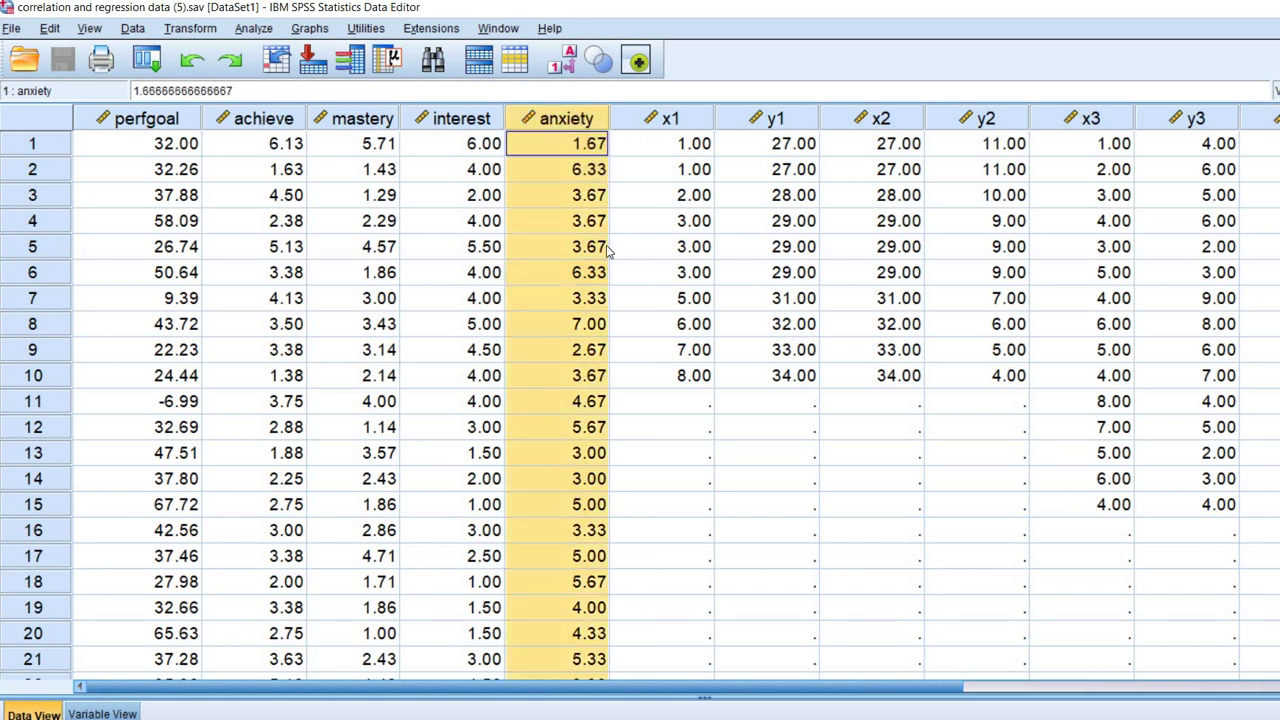
Create a simple scatterplot with achieve on the Y axis and anxiety replacing interest on the X axis.
{"action": "left_click", "coordinate": [309, 28]}
{"action": "mouse_move", "coordinate": [460, 168]}
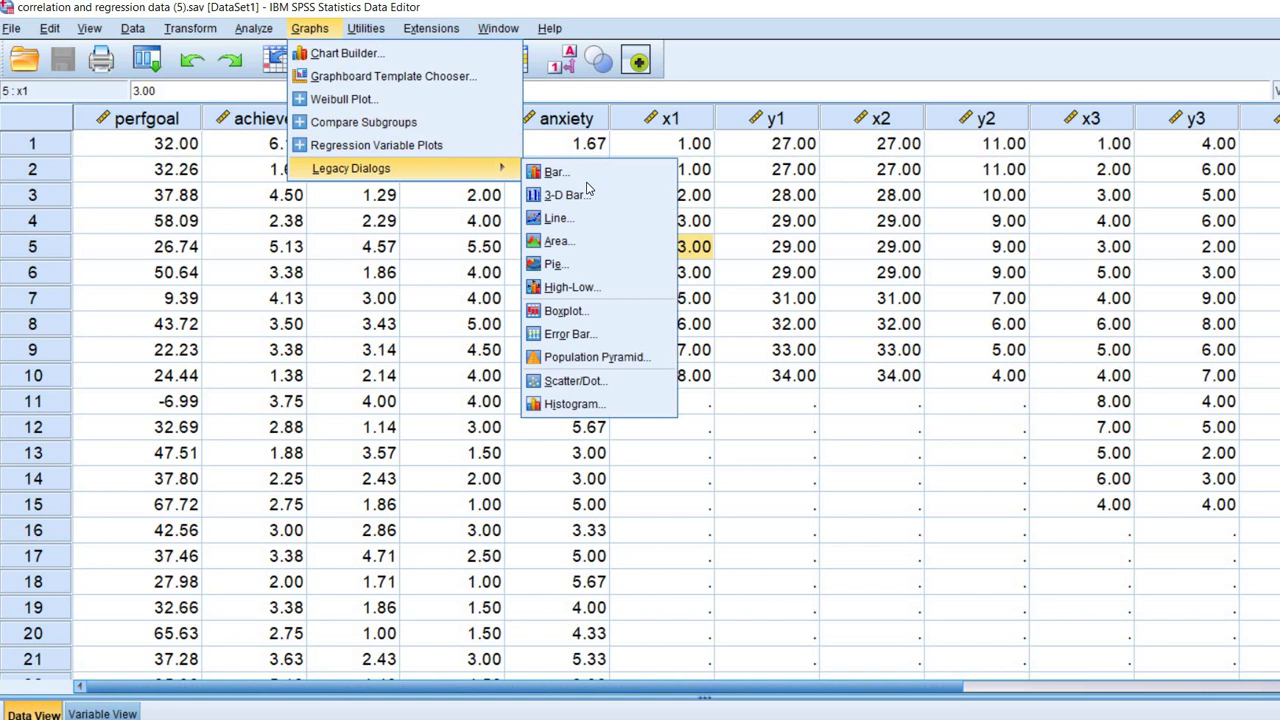
{"action": "left_click", "coordinate": [585, 381]}
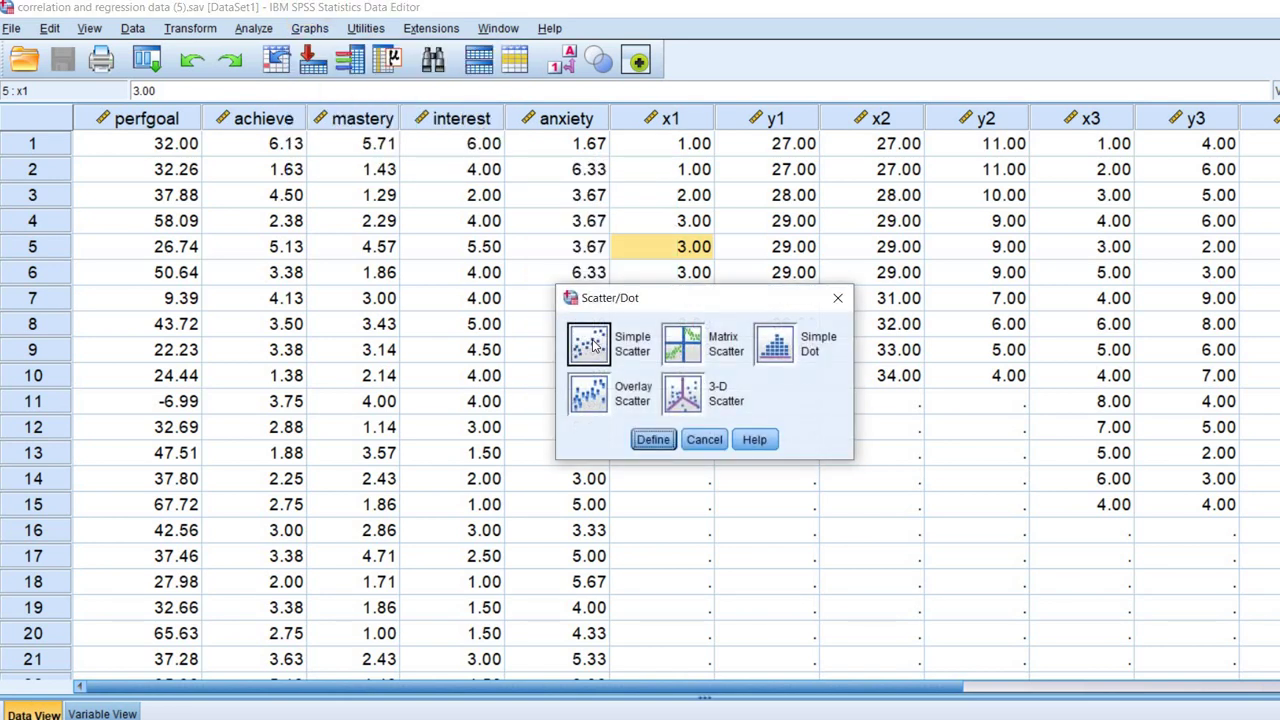
{"action": "left_click", "coordinate": [653, 439]}
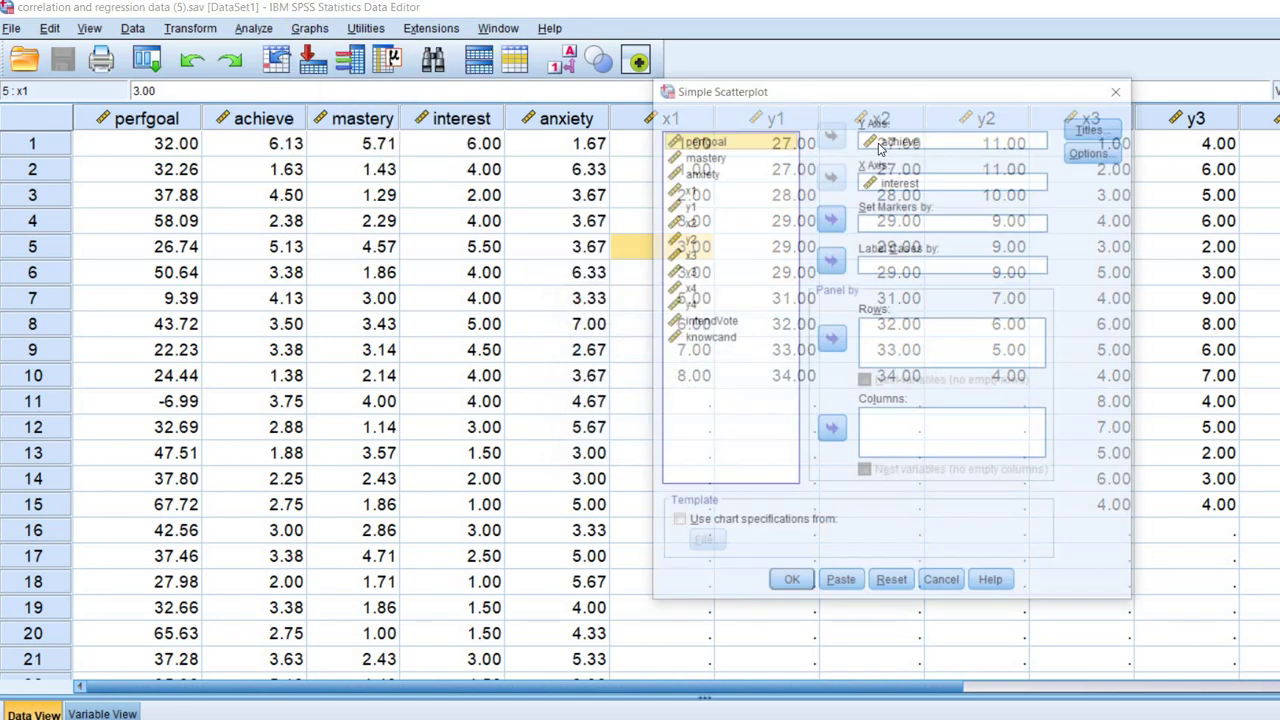
{"action": "left_click", "coordinate": [858, 181]}
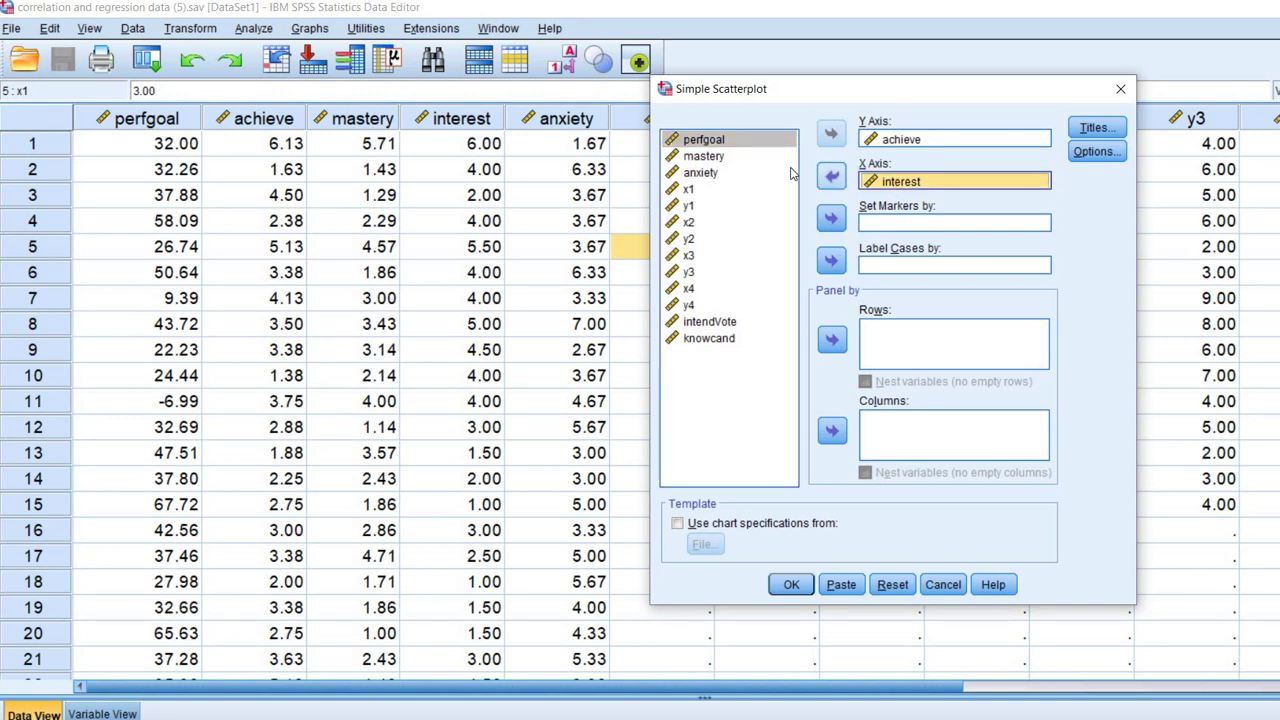
{"action": "left_click", "coordinate": [832, 177]}
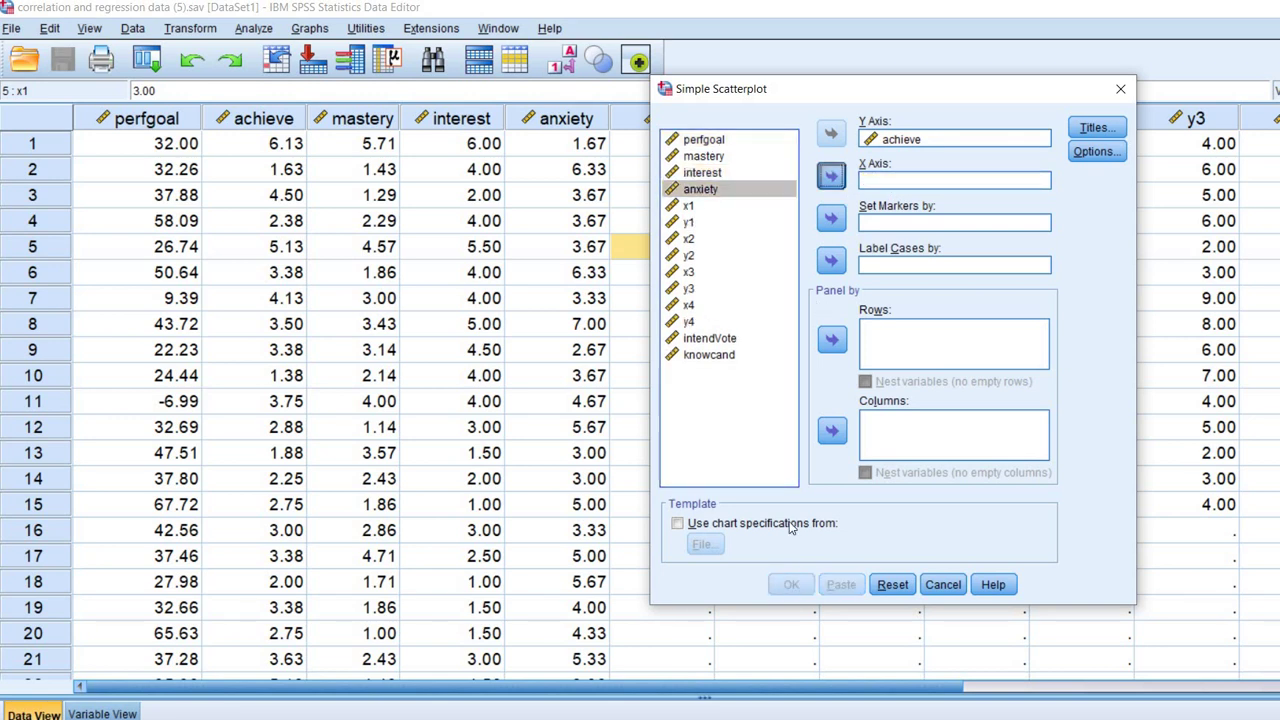
{"action": "left_click", "coordinate": [832, 177]}
{"action": "left_click", "coordinate": [791, 584]}
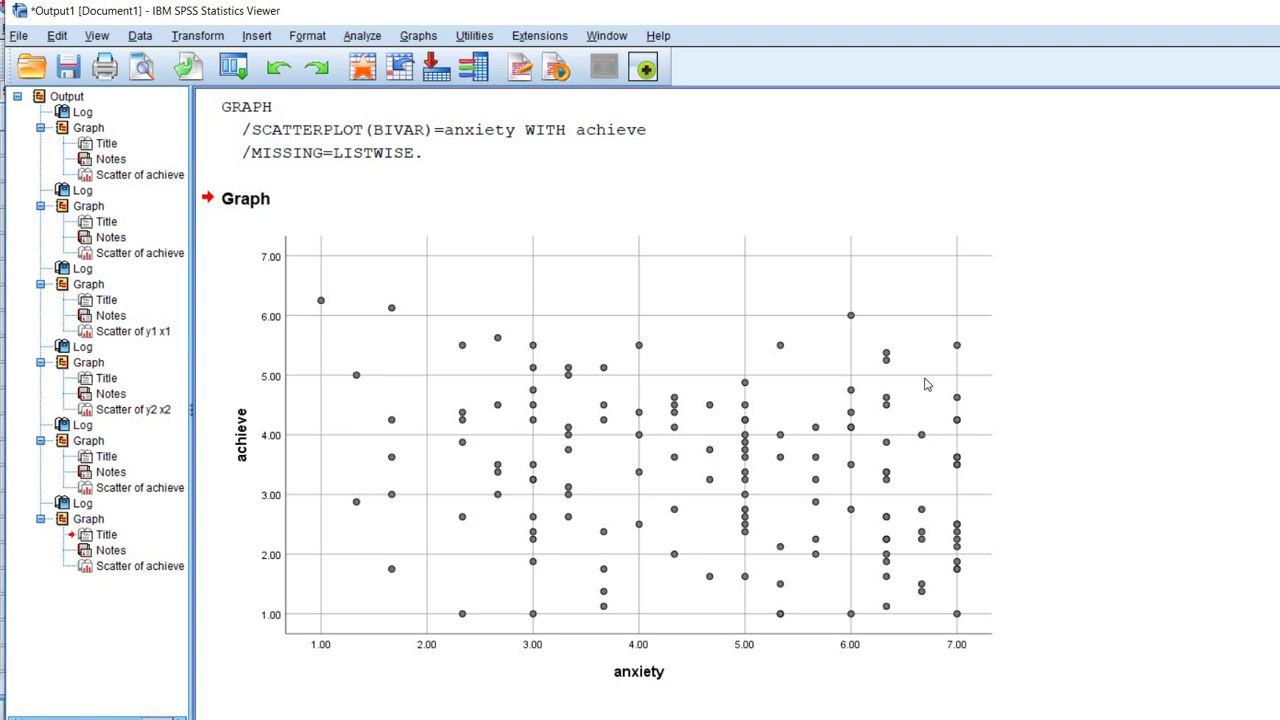
Open the achieve by anxiety scatterplot for editing and add a linear fit line at total.
{"action": "double_click", "coordinate": [777, 355]}
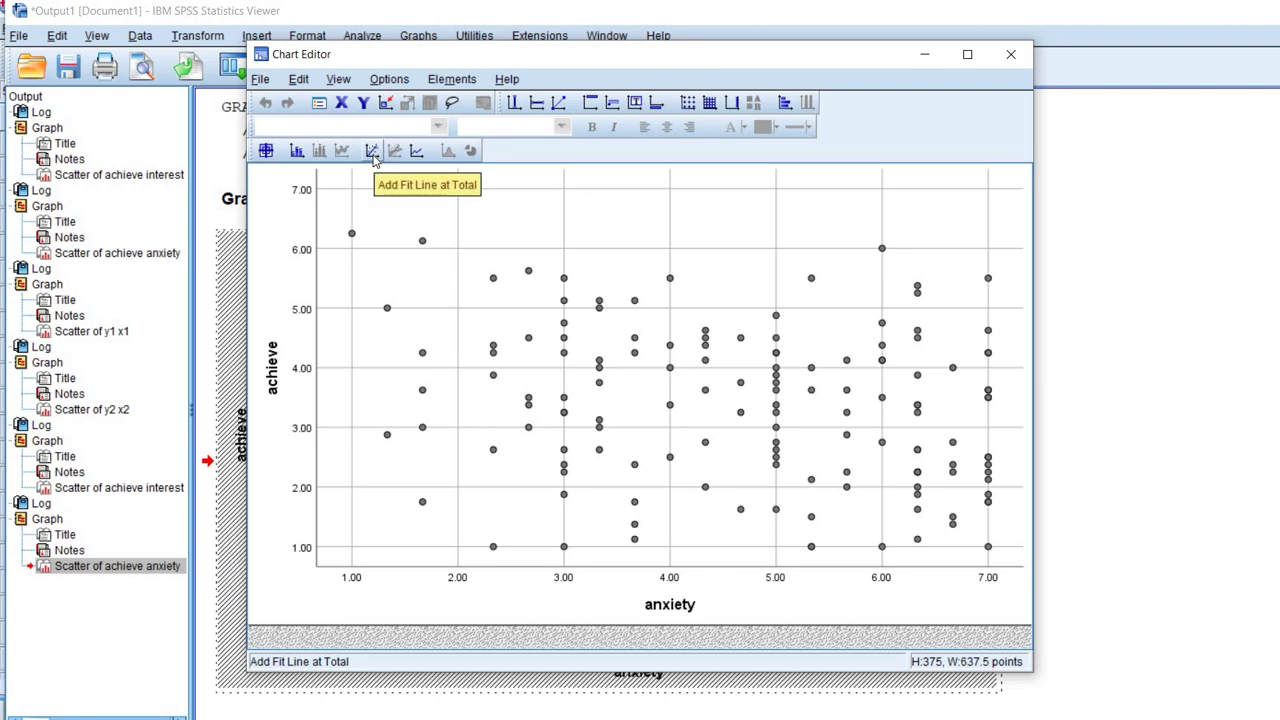
{"action": "left_click", "coordinate": [372, 152]}
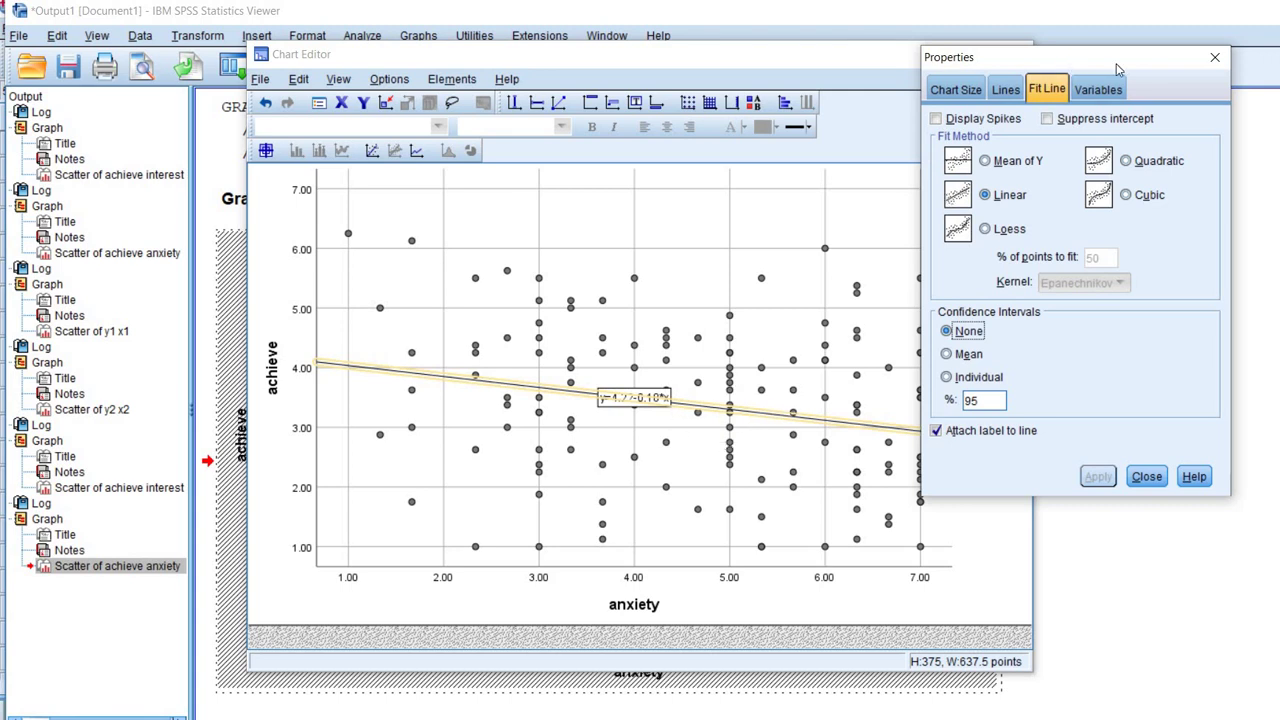
{"action": "left_click_drag", "start_coordinate": [1130, 62], "coordinate": [1191, 74]}
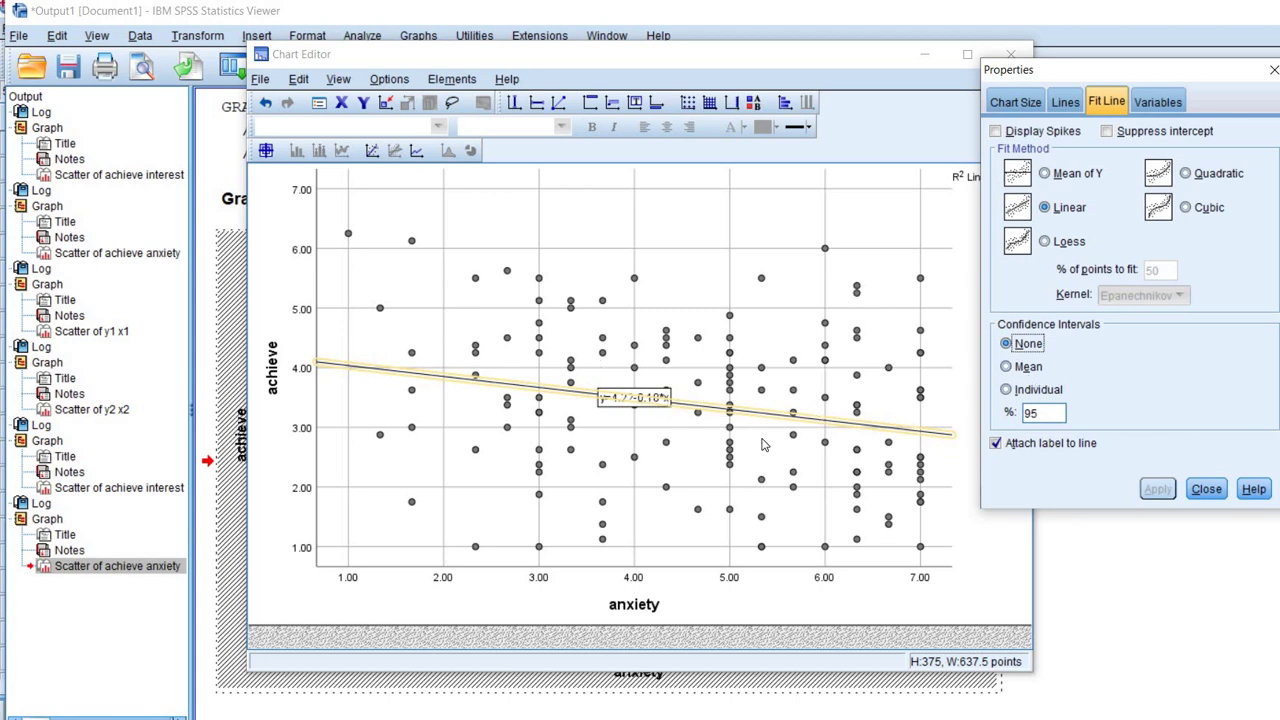
{"action": "left_click_drag", "start_coordinate": [1070, 78], "coordinate": [991, 51]}
Remove the label attached to the fit line and finish editing the achieve by anxiety chart.
{"action": "left_click", "coordinate": [918, 416]}
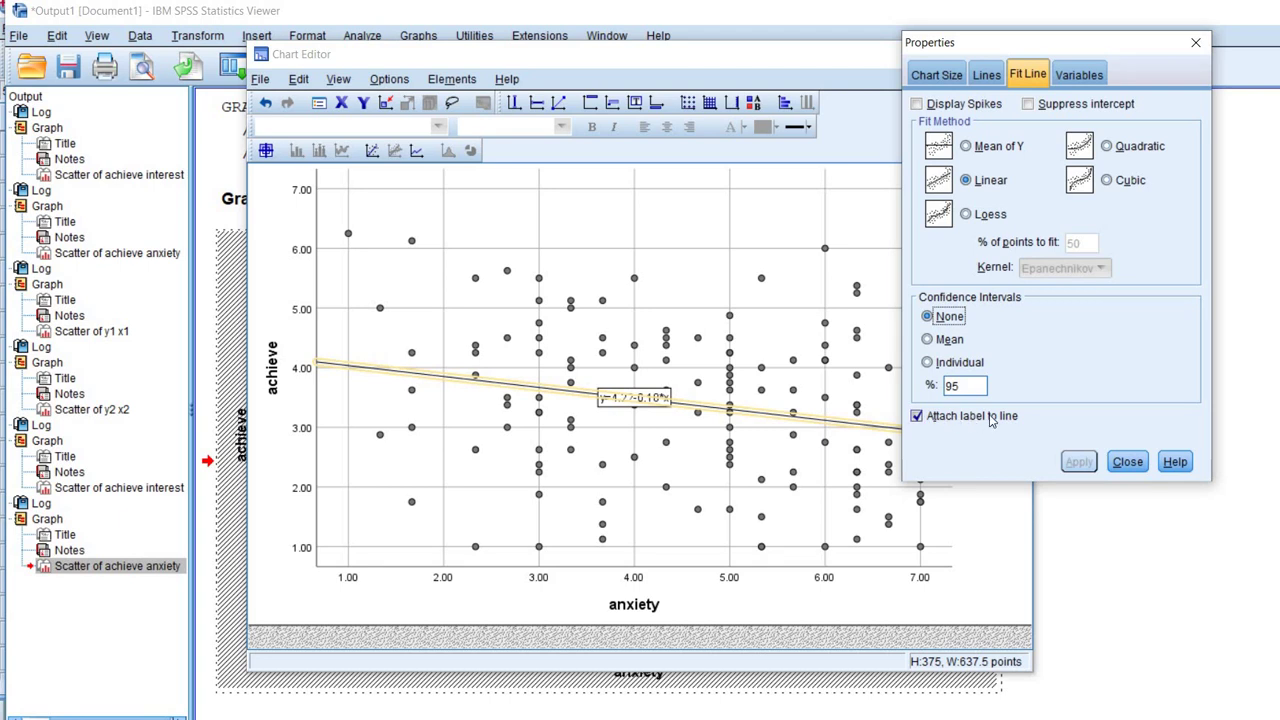
{"action": "left_click", "coordinate": [918, 418]}
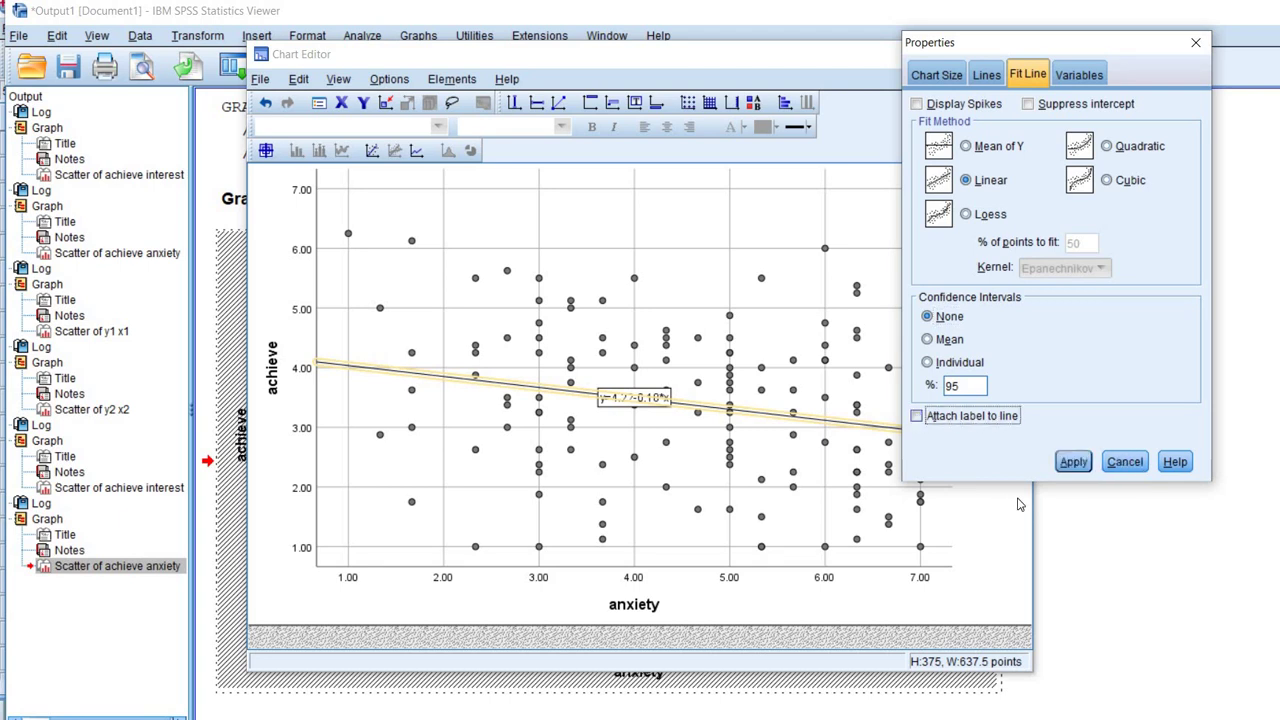
{"action": "left_click", "coordinate": [1070, 463]}
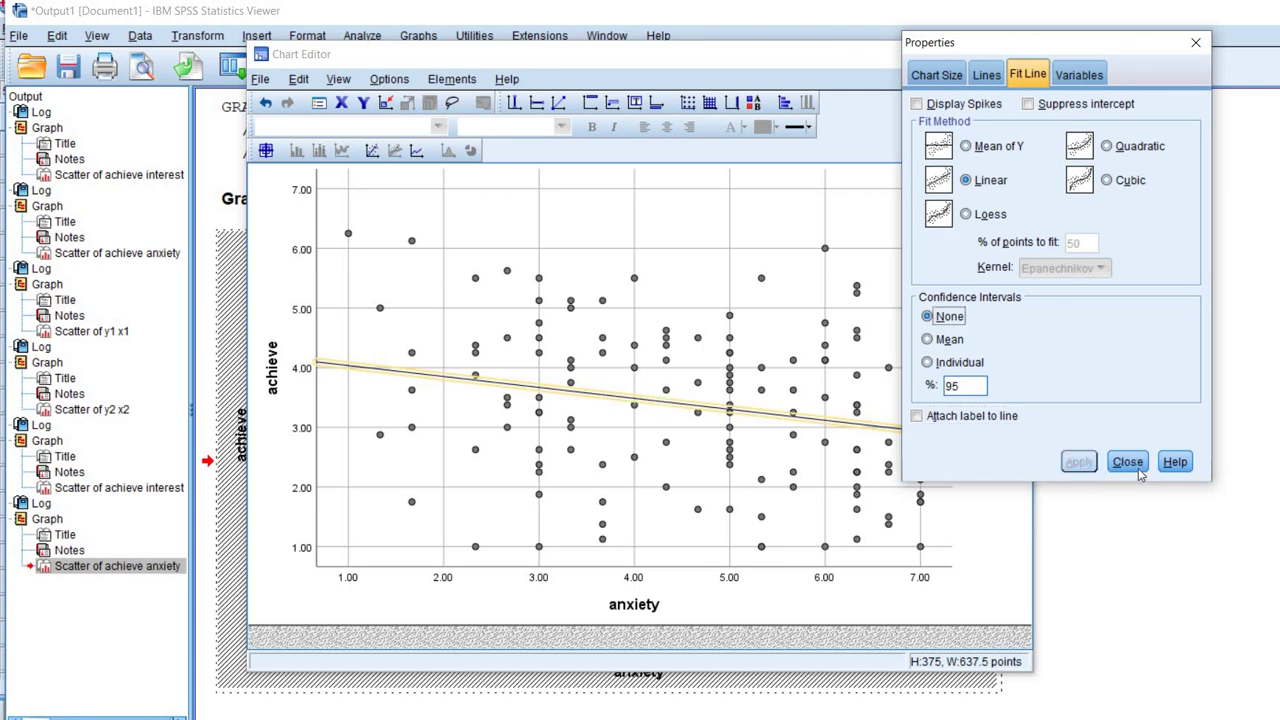
{"action": "left_click", "coordinate": [1136, 463]}
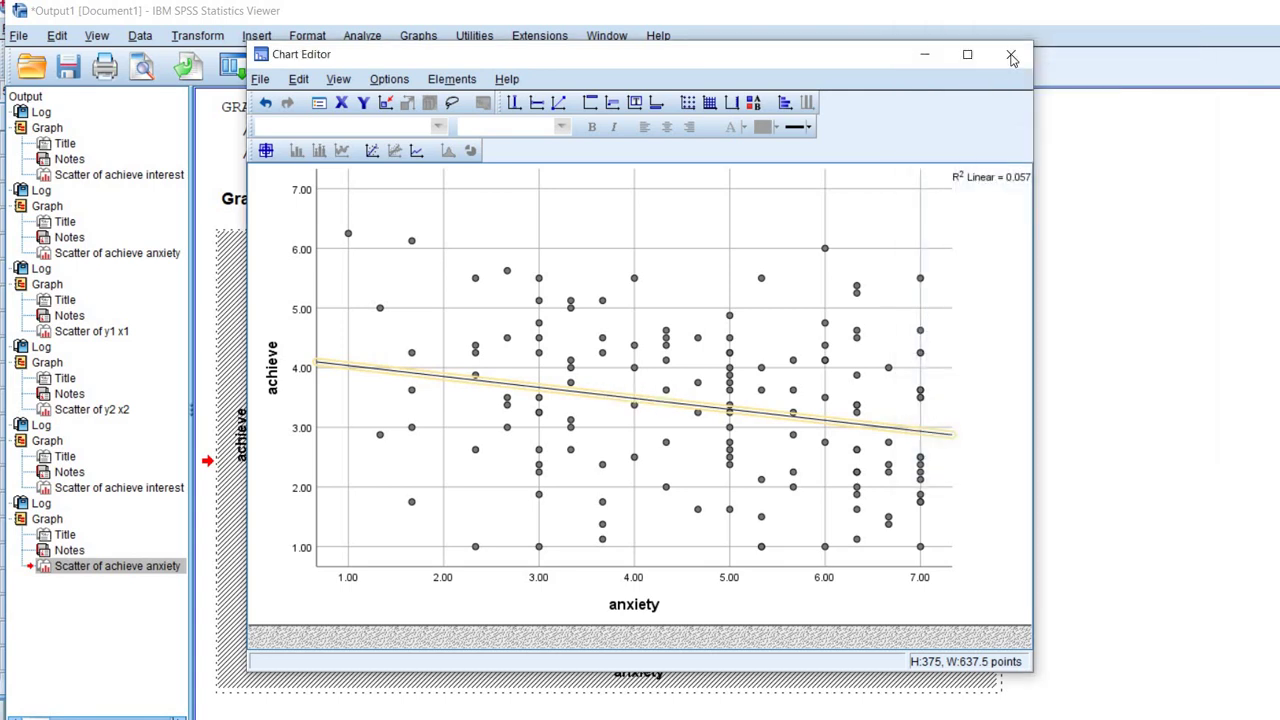
{"action": "left_click", "coordinate": [1011, 54]}
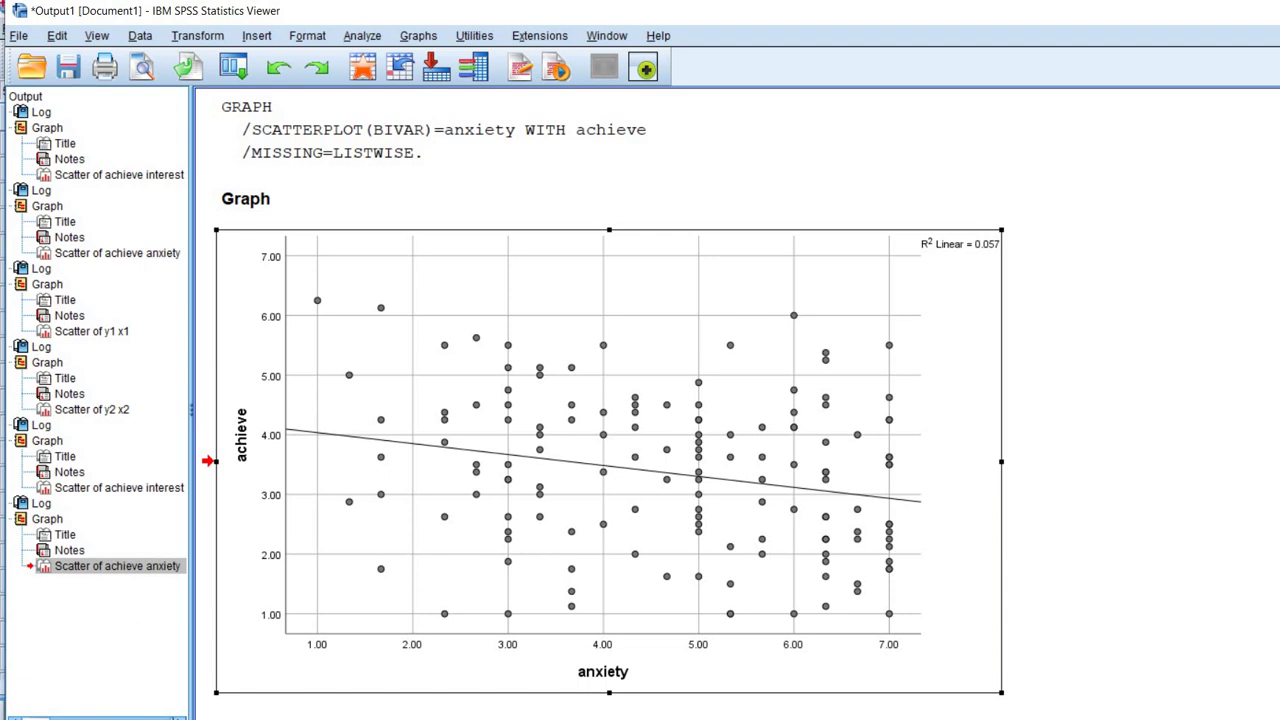
Return to the data set and examine the mastery and achieve columns.
{"action": "key", "text": "alt+Tab"}
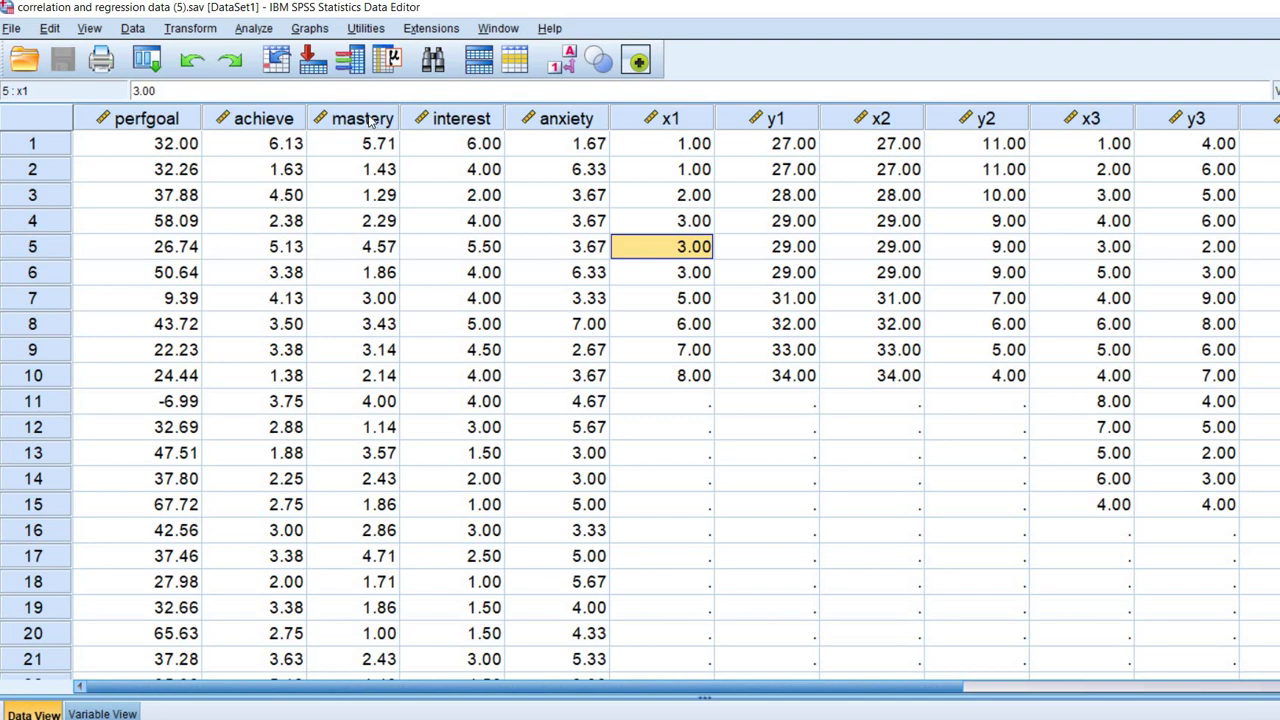
{"action": "left_click", "coordinate": [368, 119]}
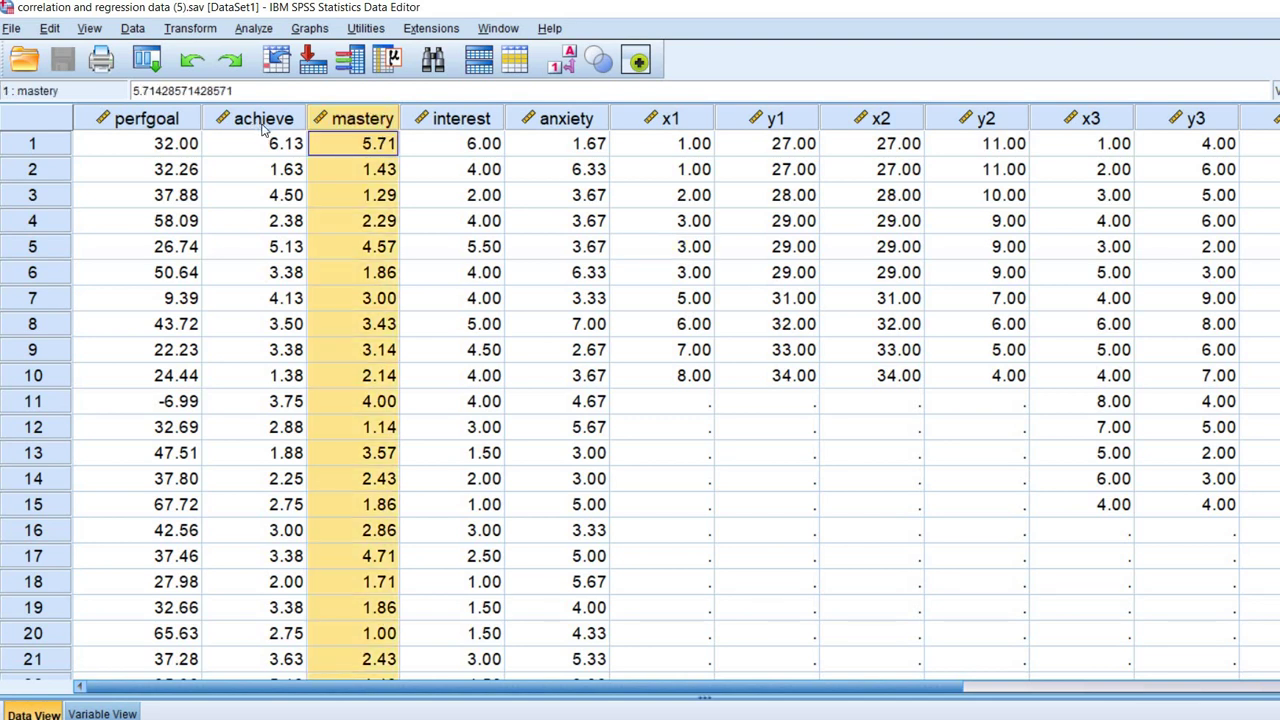
{"action": "left_click", "coordinate": [264, 119]}
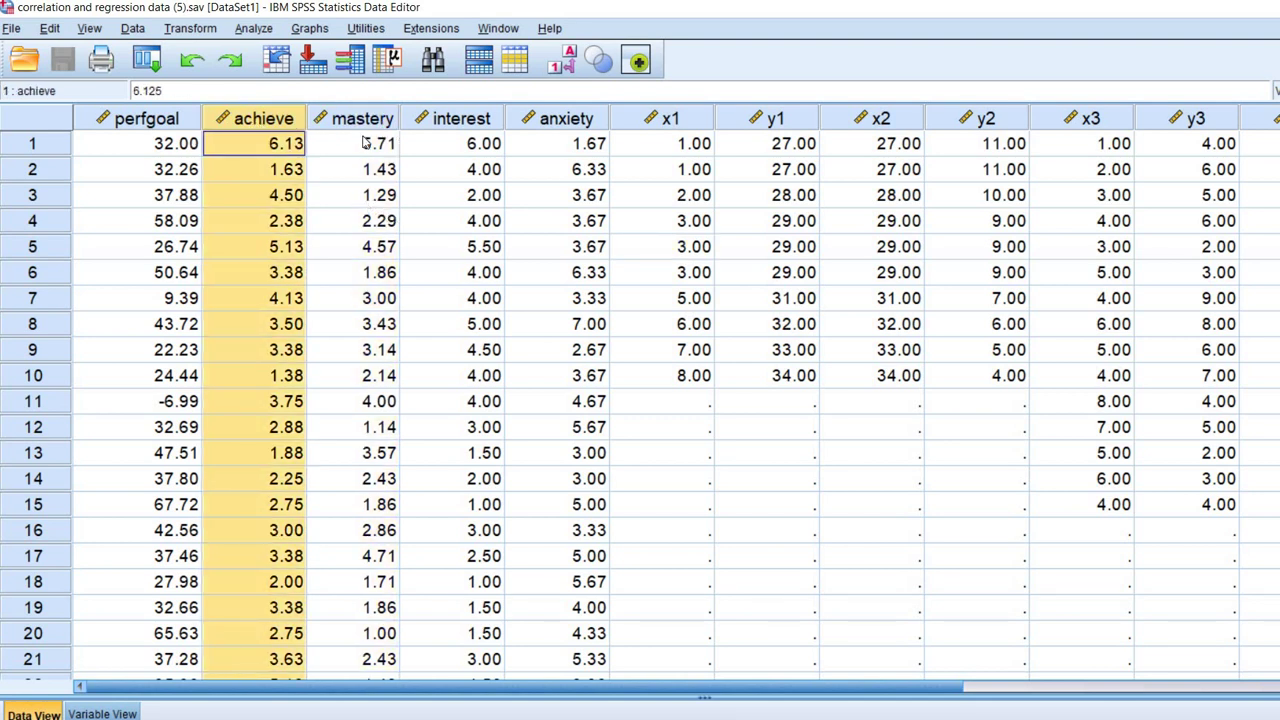
{"action": "left_click", "coordinate": [800, 500]}
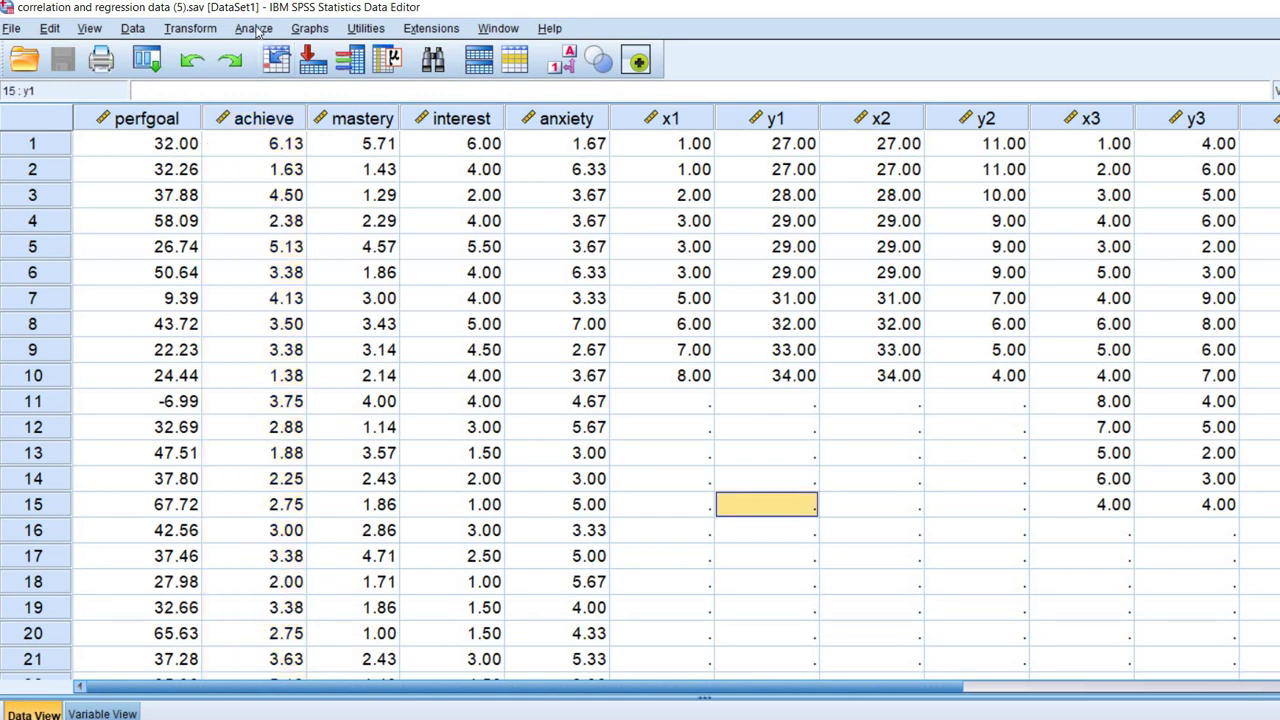
Run a bivariate Pearson correlation between mastery and achieve with a two-tailed significance test.
{"action": "left_click", "coordinate": [254, 29]}
{"action": "mouse_move", "coordinate": [377, 193]}
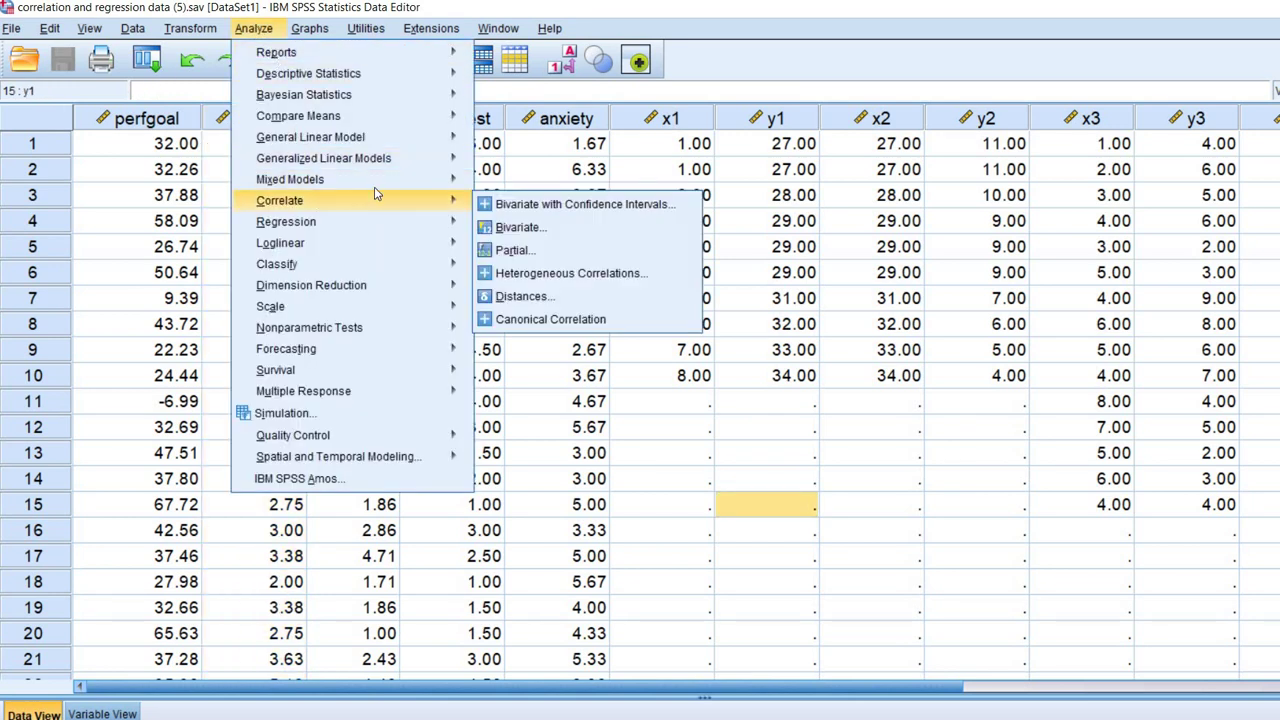
{"action": "left_click", "coordinate": [518, 243]}
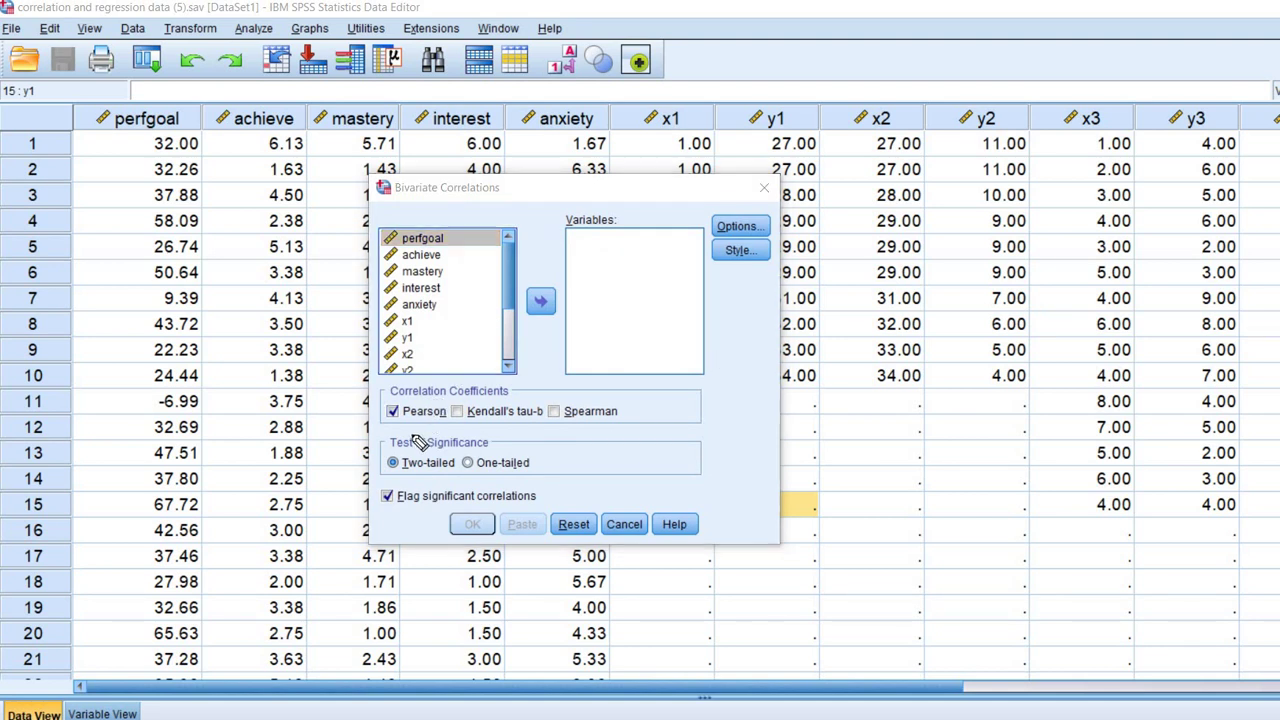
{"action": "left_click_drag", "start_coordinate": [386, 427], "coordinate": [430, 427]}
{"action": "left_click_drag", "start_coordinate": [401, 477], "coordinate": [522, 478]}
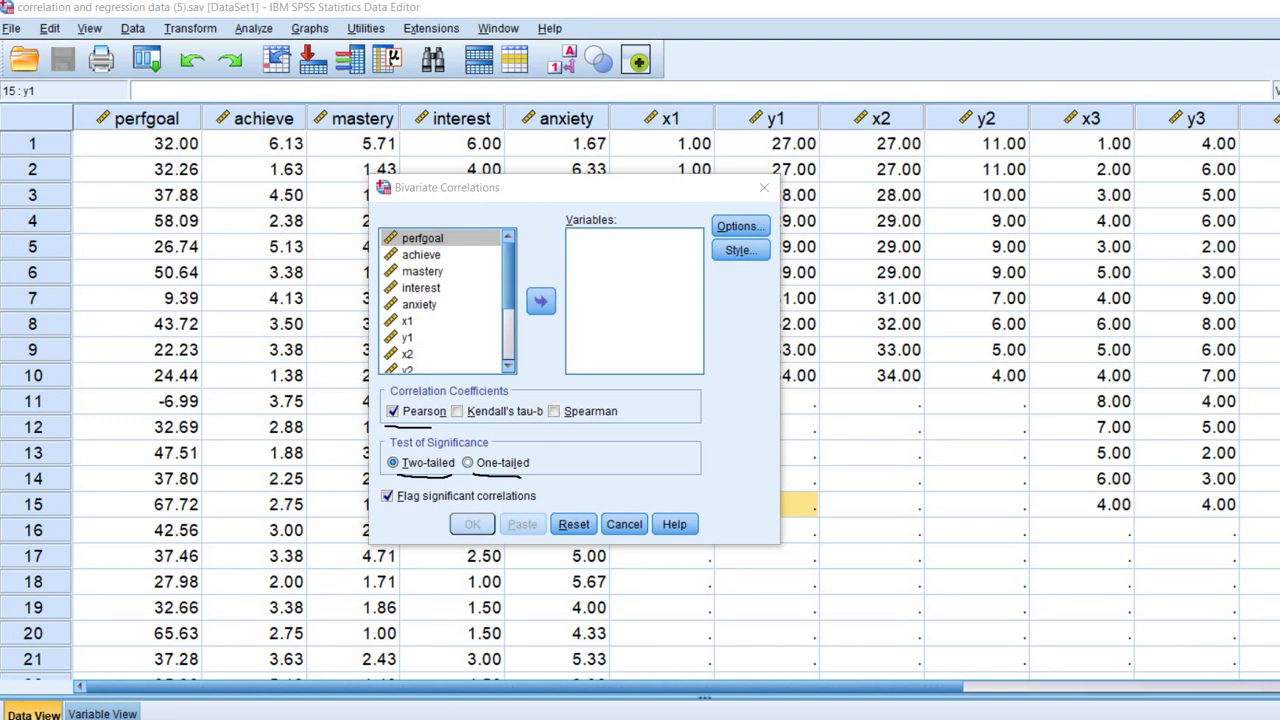
{"action": "left_click", "coordinate": [425, 271]}
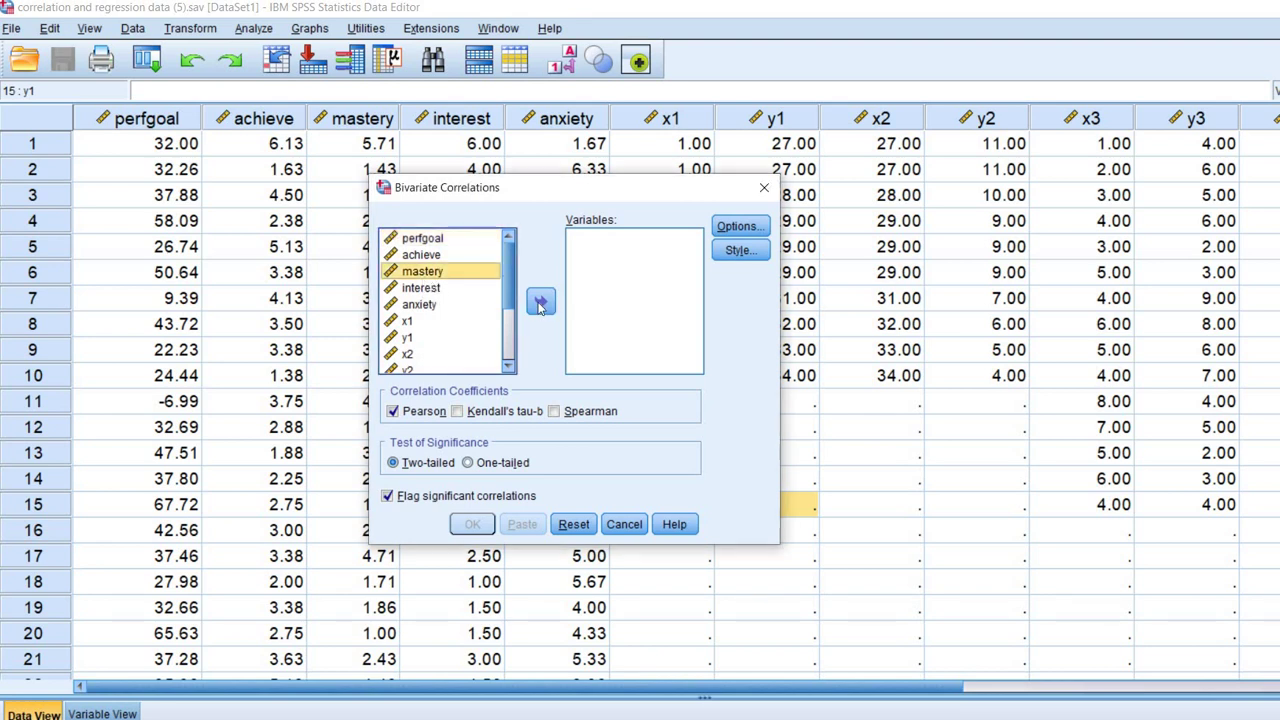
{"action": "double_click", "coordinate": [430, 268]}
{"action": "left_click", "coordinate": [421, 254]}
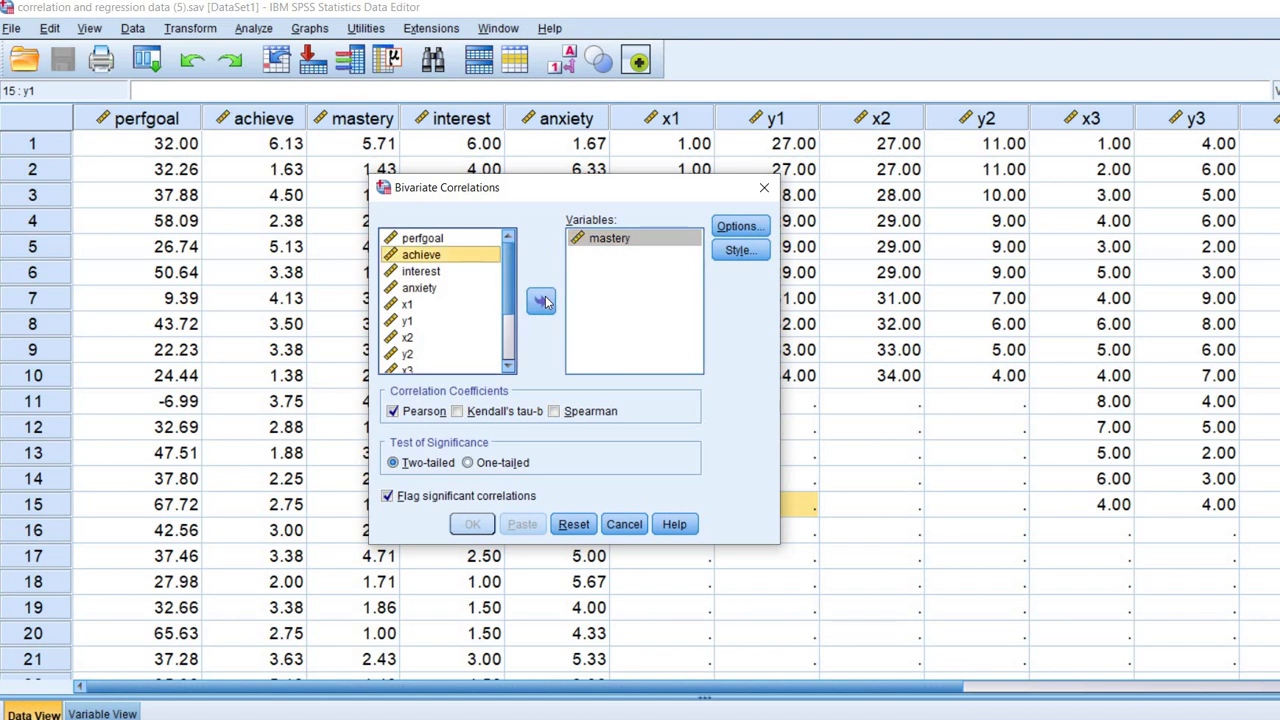
{"action": "left_click", "coordinate": [540, 301]}
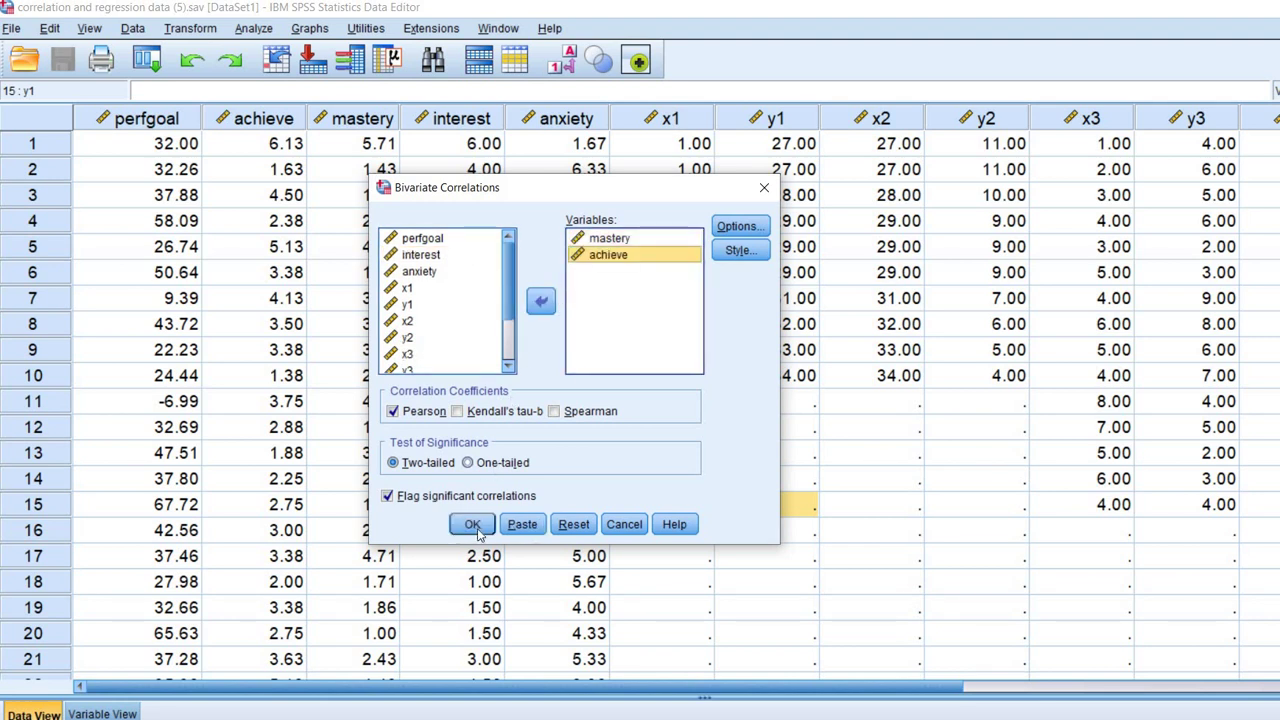
{"action": "key", "text": "Return"}
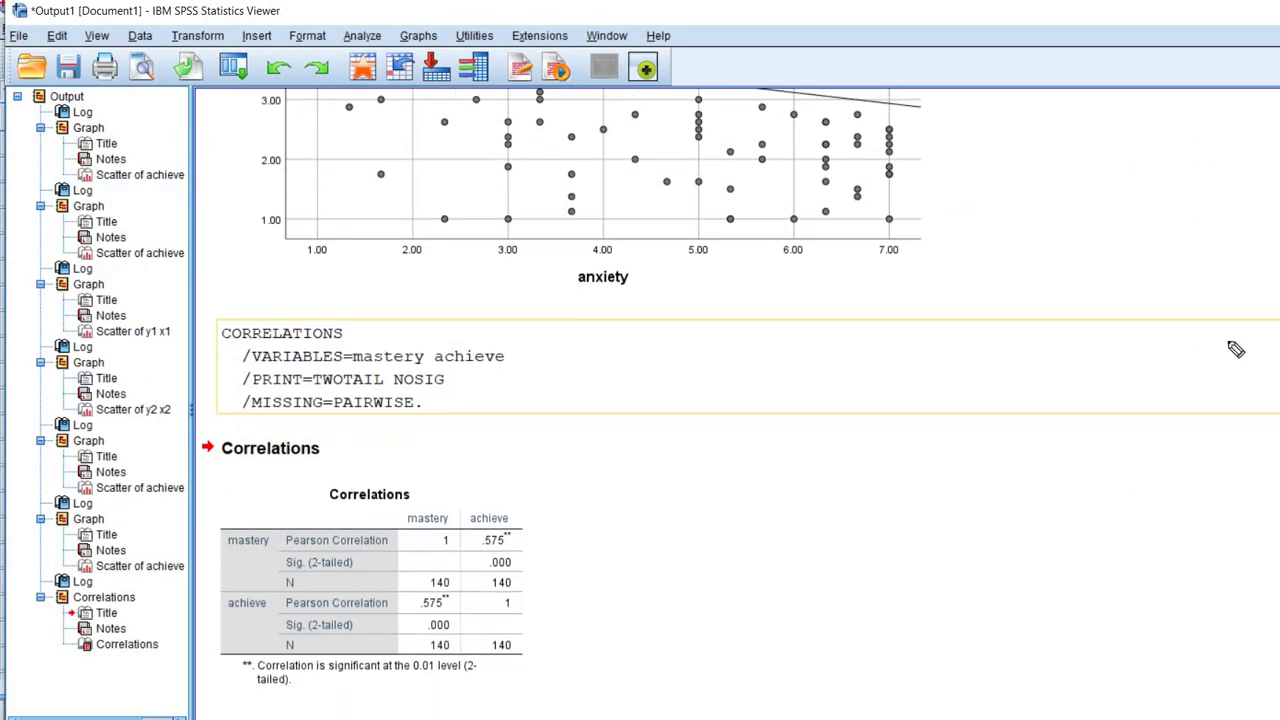
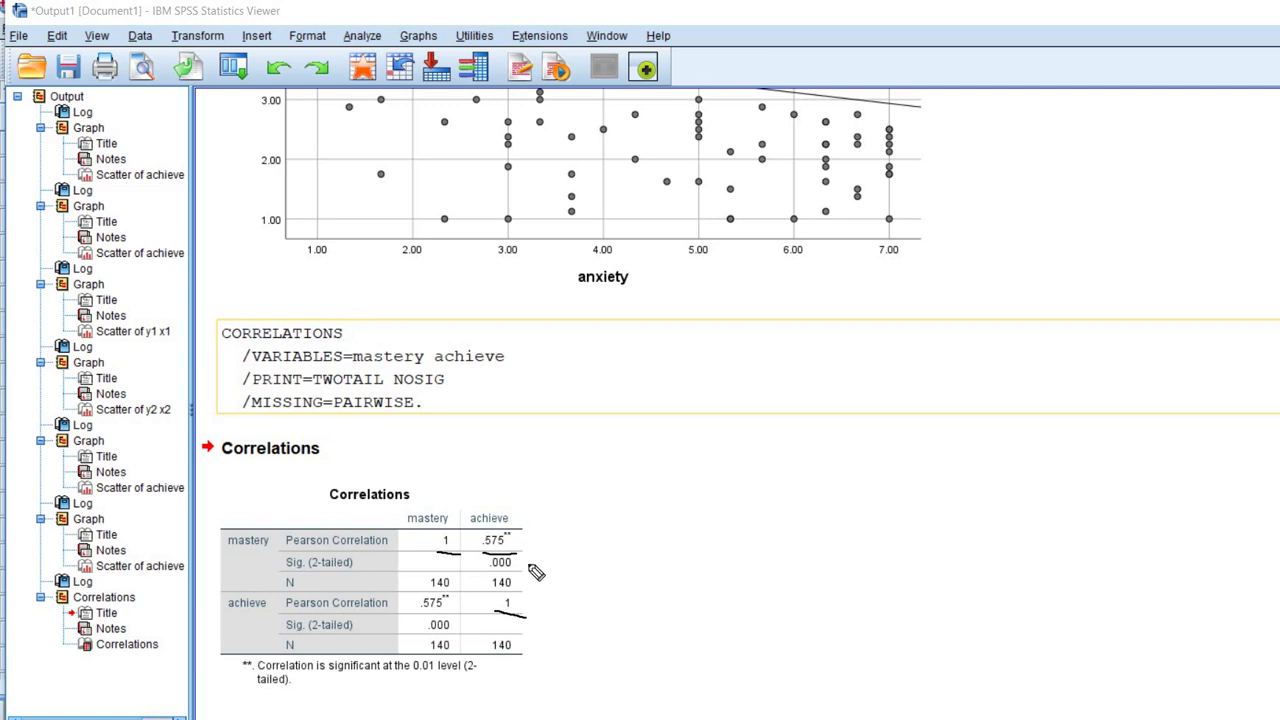
Examine the Pearson correlation and two-tailed significance between mastery and achieve in the Correlations table.
{"action": "left_click_drag", "start_coordinate": [490, 576], "coordinate": [518, 575]}
{"action": "left_click_drag", "start_coordinate": [290, 575], "coordinate": [322, 575]}
{"action": "left_click_drag", "start_coordinate": [518, 561], "coordinate": [537, 550]}
{"action": "key", "text": "Escape"}
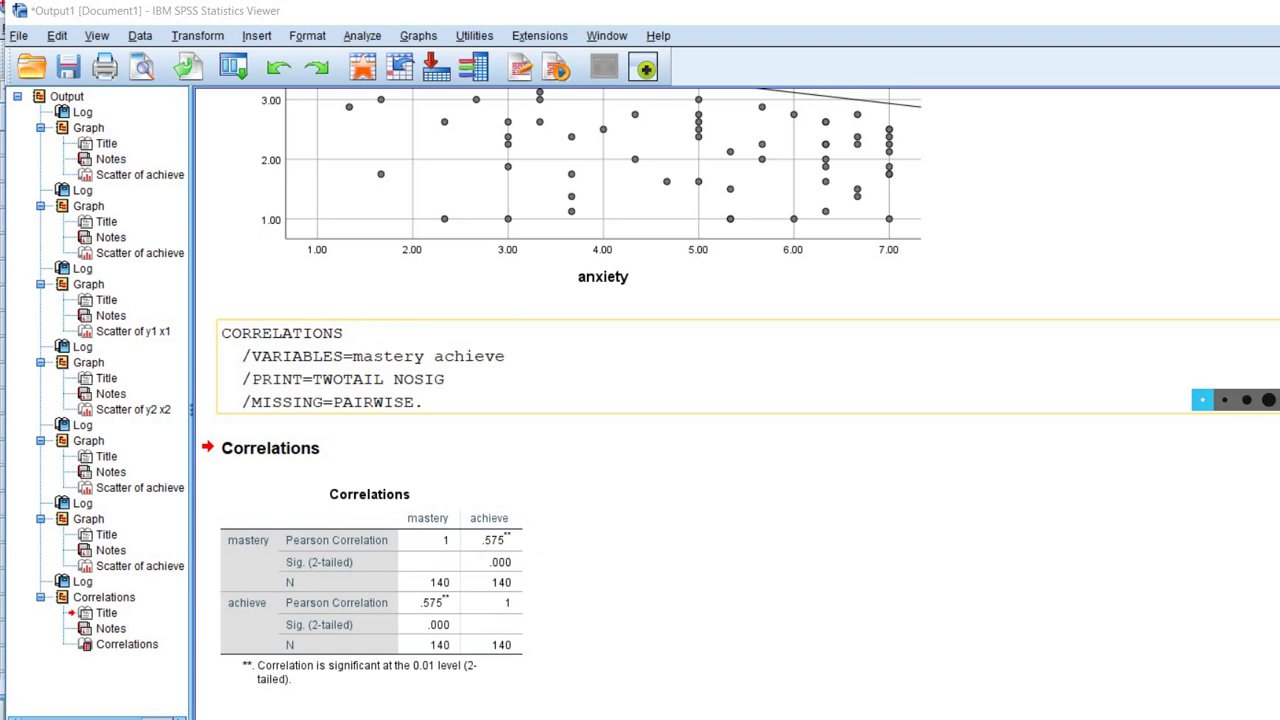
Activate the Correlations table to view the full-precision significance value in the mastery row under achieve, and leave the table unedited.
{"action": "left_click", "coordinate": [517, 588]}
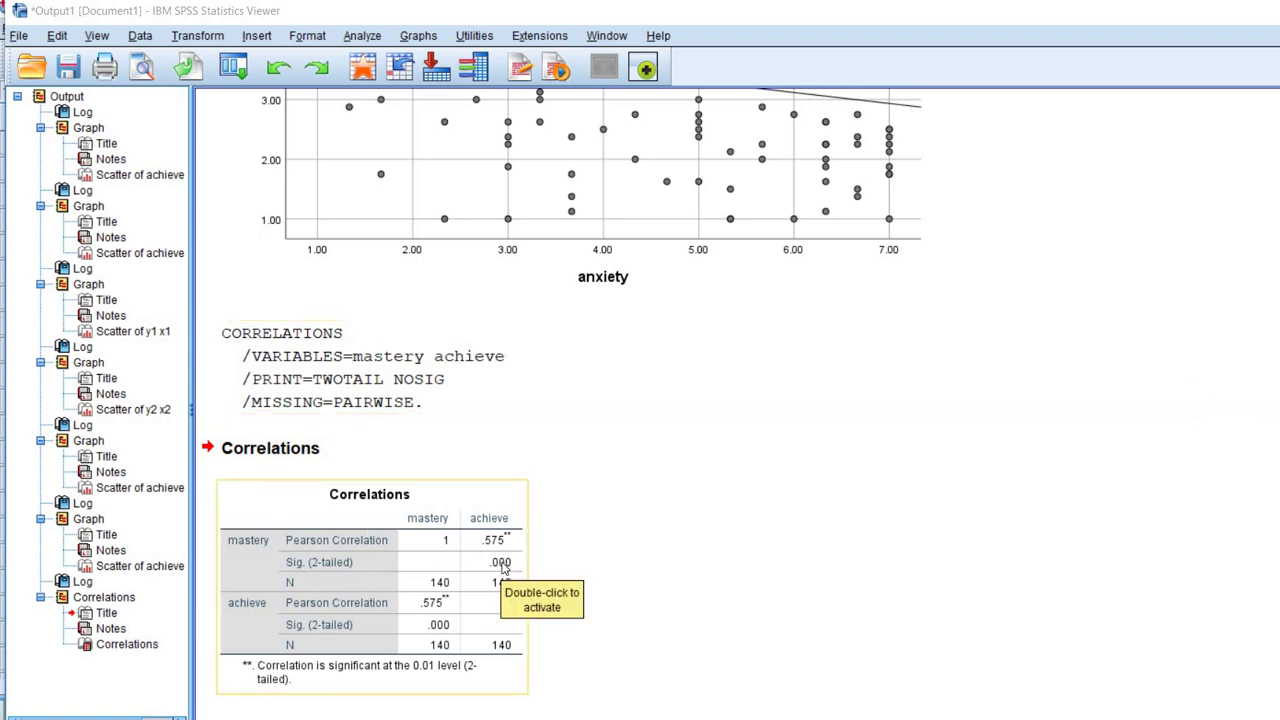
{"action": "left_click", "coordinate": [505, 566]}
{"action": "double_click", "coordinate": [503, 566]}
{"action": "double_click", "coordinate": [503, 564]}
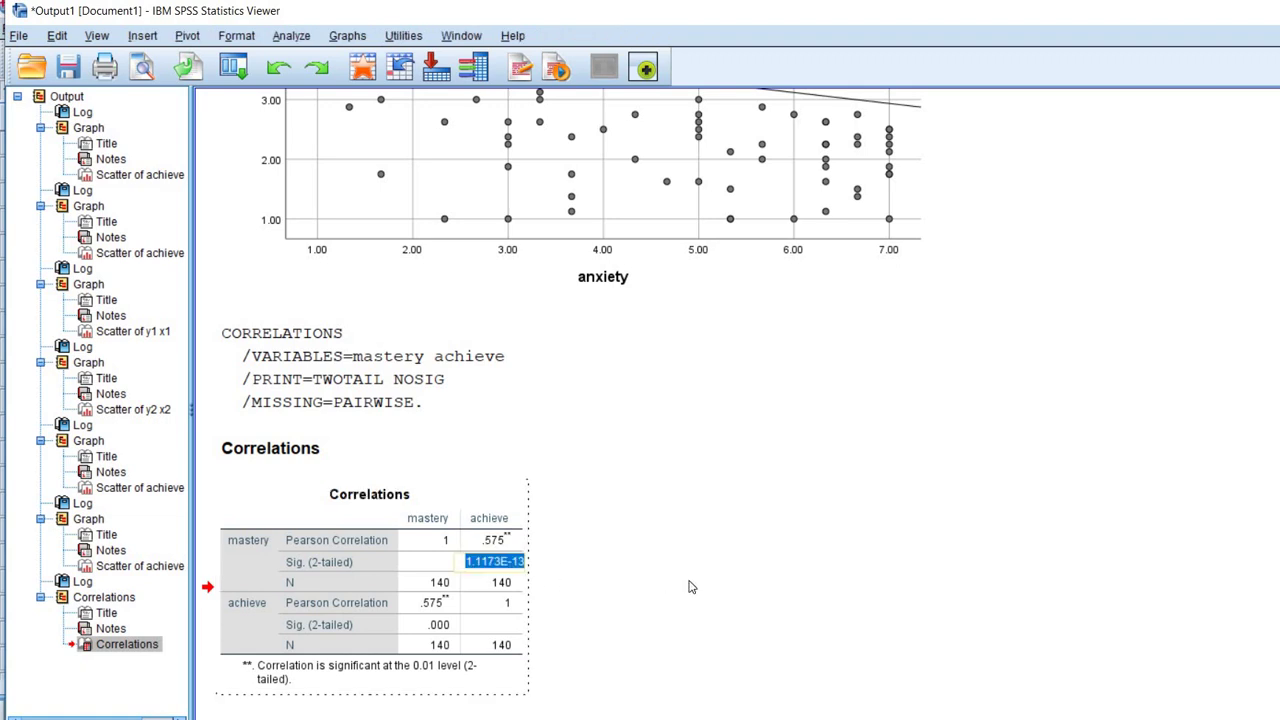
{"action": "left_click", "coordinate": [602, 580]}
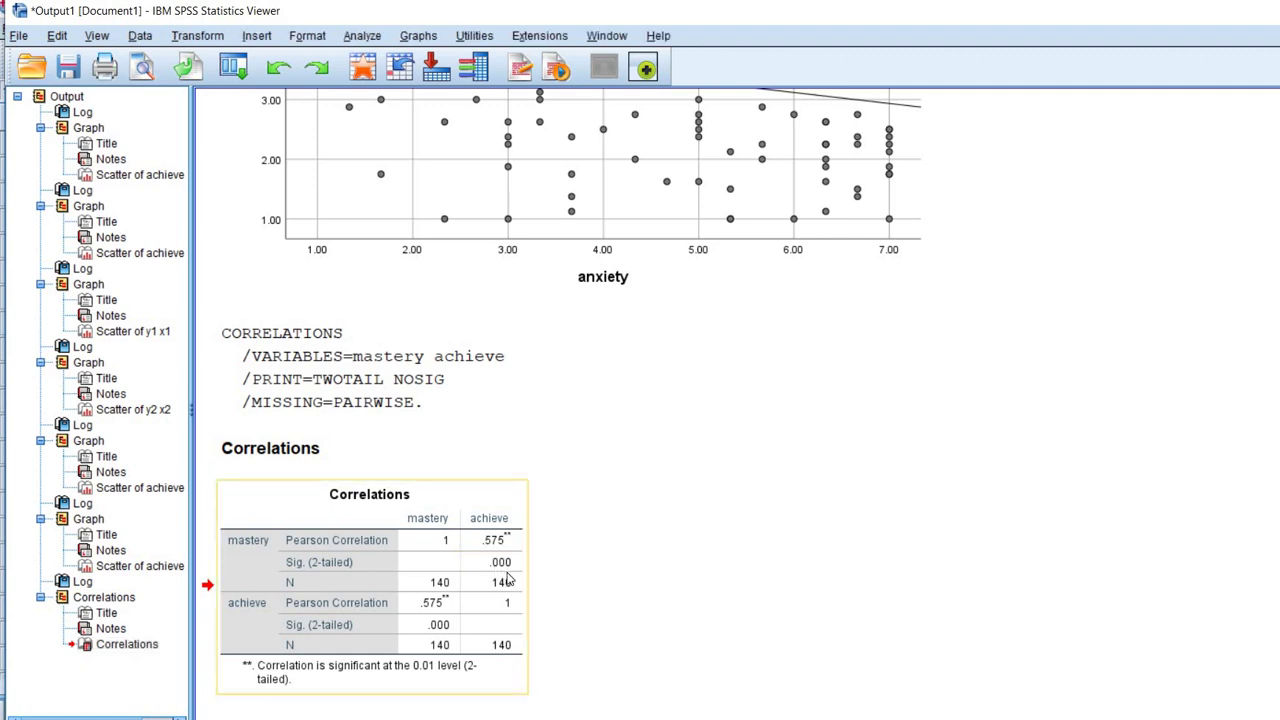
{"action": "left_click", "coordinate": [710, 578]}
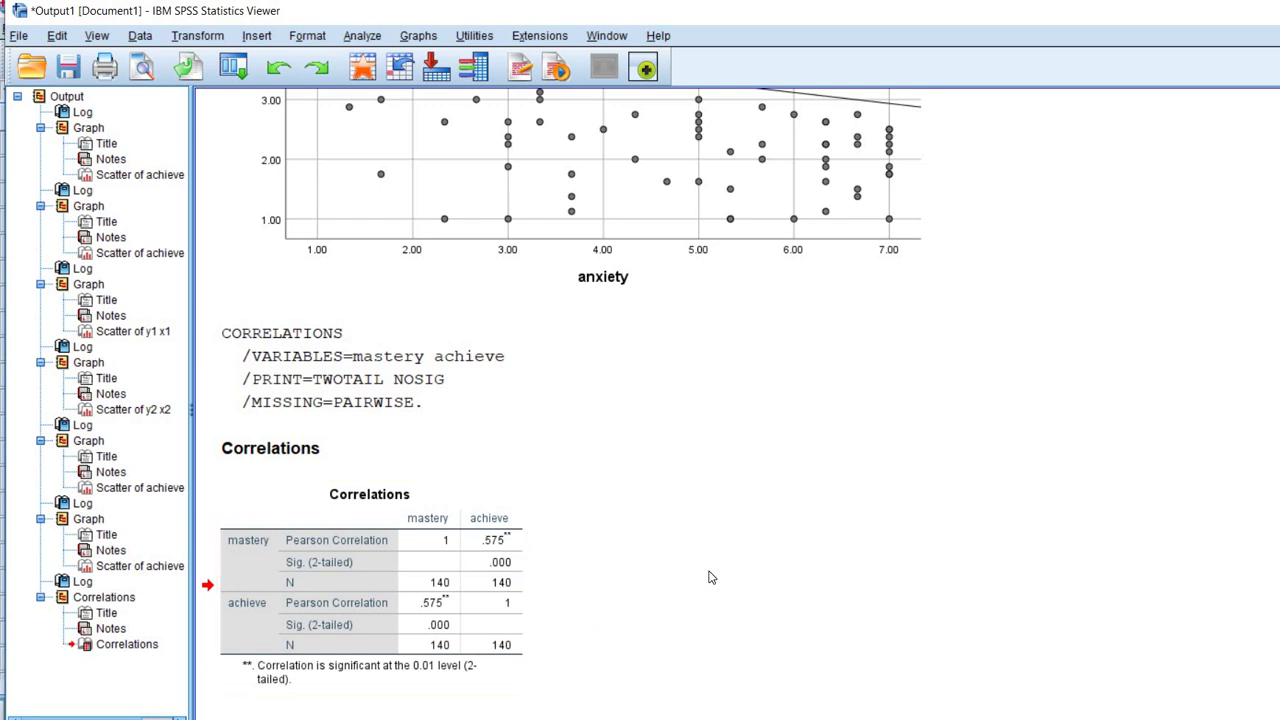
{"action": "left_click", "coordinate": [517, 563]}
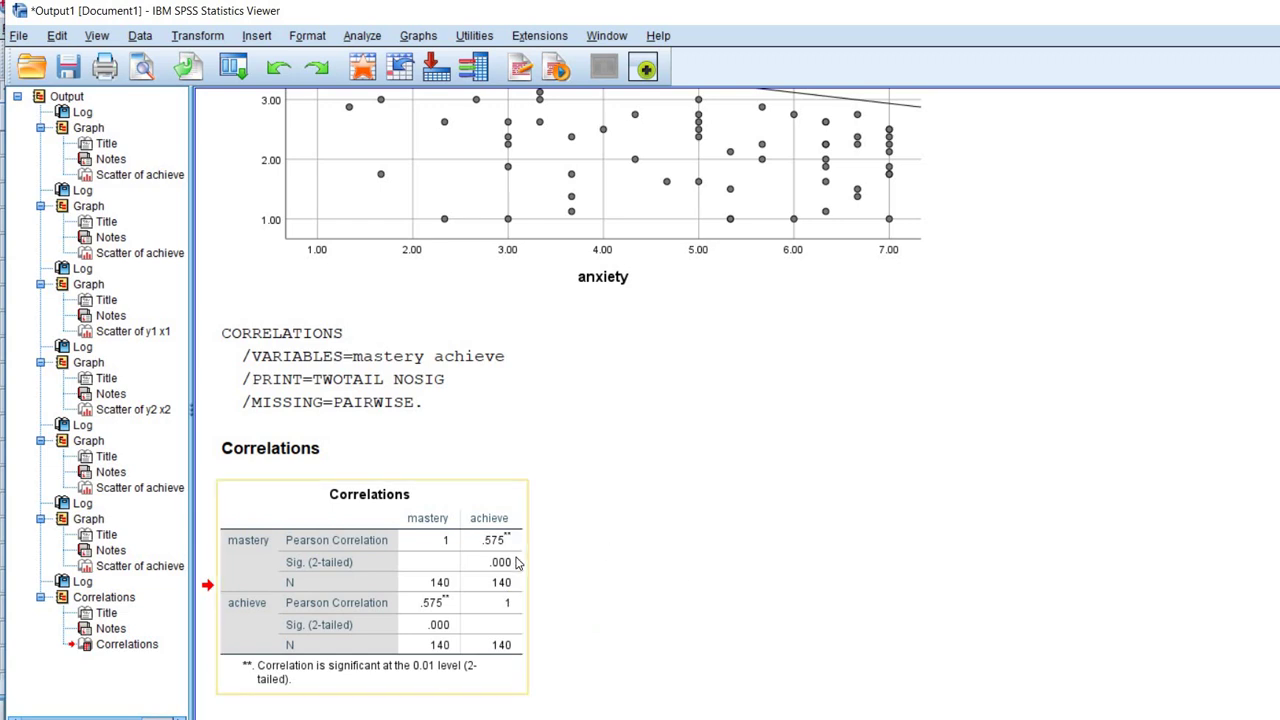
{"action": "left_click", "coordinate": [550, 568]}
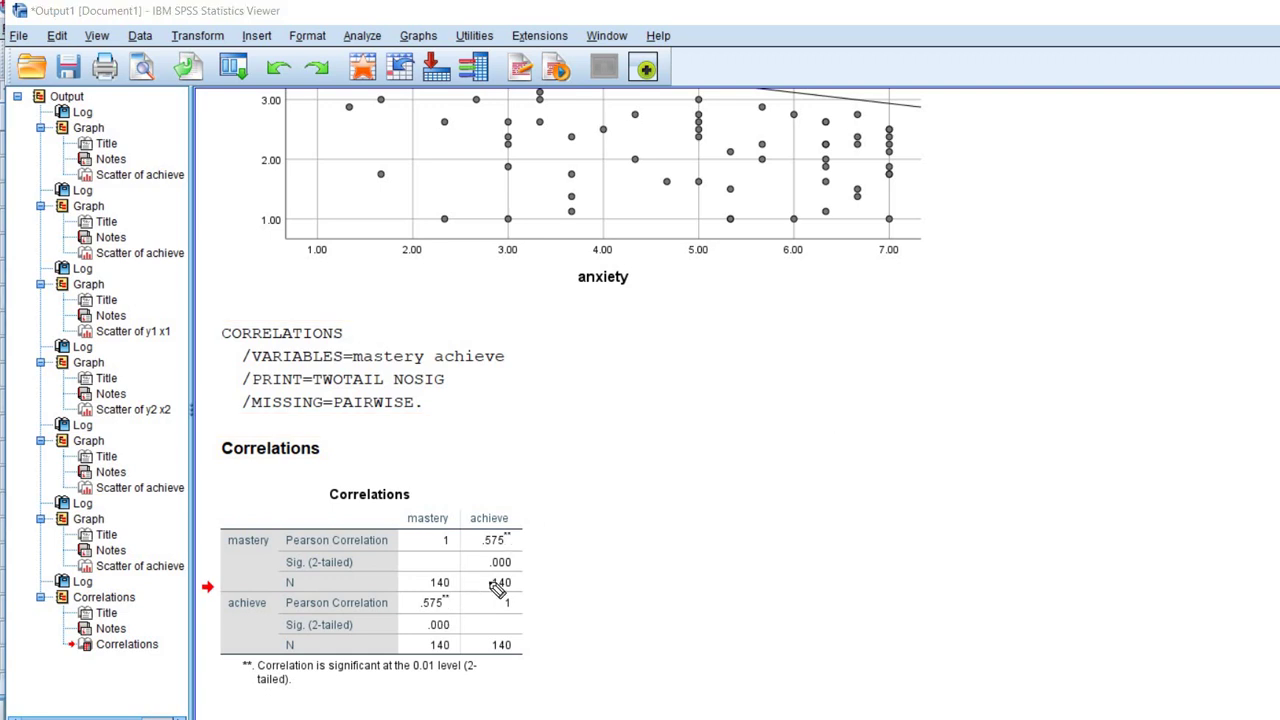
Compare the mirrored correlation and significance entries for mastery and achieve in the two halves of the table.
{"action": "mouse_move", "coordinate": [485, 552]}
{"action": "left_mouse_down"}
{"action": "mouse_move", "coordinate": [490, 576]}
{"action": "mouse_move", "coordinate": [488, 576]}
{"action": "left_mouse_up"}
{"action": "mouse_move", "coordinate": [421, 615]}
{"action": "left_mouse_down"}
{"action": "mouse_move", "coordinate": [422, 648]}
{"action": "mouse_move", "coordinate": [451, 634]}
{"action": "left_mouse_up"}
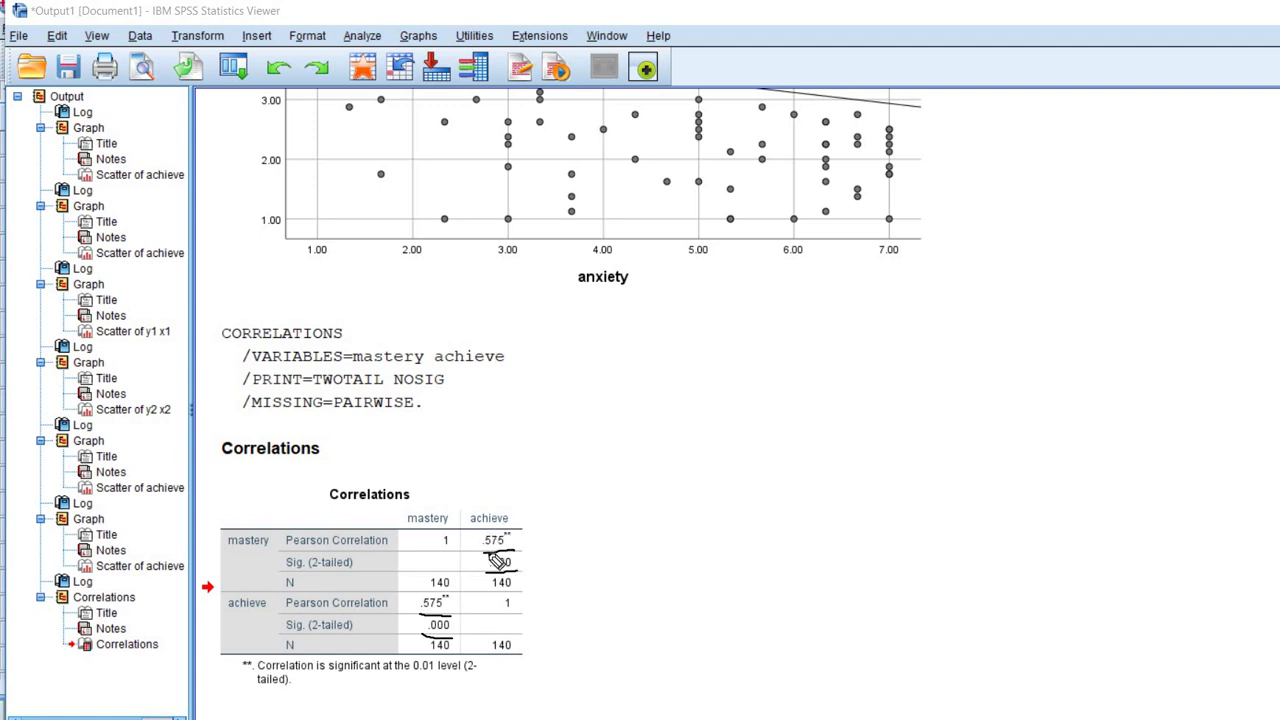
{"action": "mouse_move", "coordinate": [486, 525]}
{"action": "left_mouse_down"}
{"action": "mouse_move", "coordinate": [480, 564]}
{"action": "mouse_move", "coordinate": [495, 593]}
{"action": "mouse_move", "coordinate": [530, 596]}
{"action": "mouse_move", "coordinate": [545, 550]}
{"action": "left_mouse_up"}
{"action": "mouse_move", "coordinate": [452, 594]}
{"action": "left_mouse_down"}
{"action": "mouse_move", "coordinate": [416, 628]}
{"action": "mouse_move", "coordinate": [452, 646]}
{"action": "left_mouse_up"}
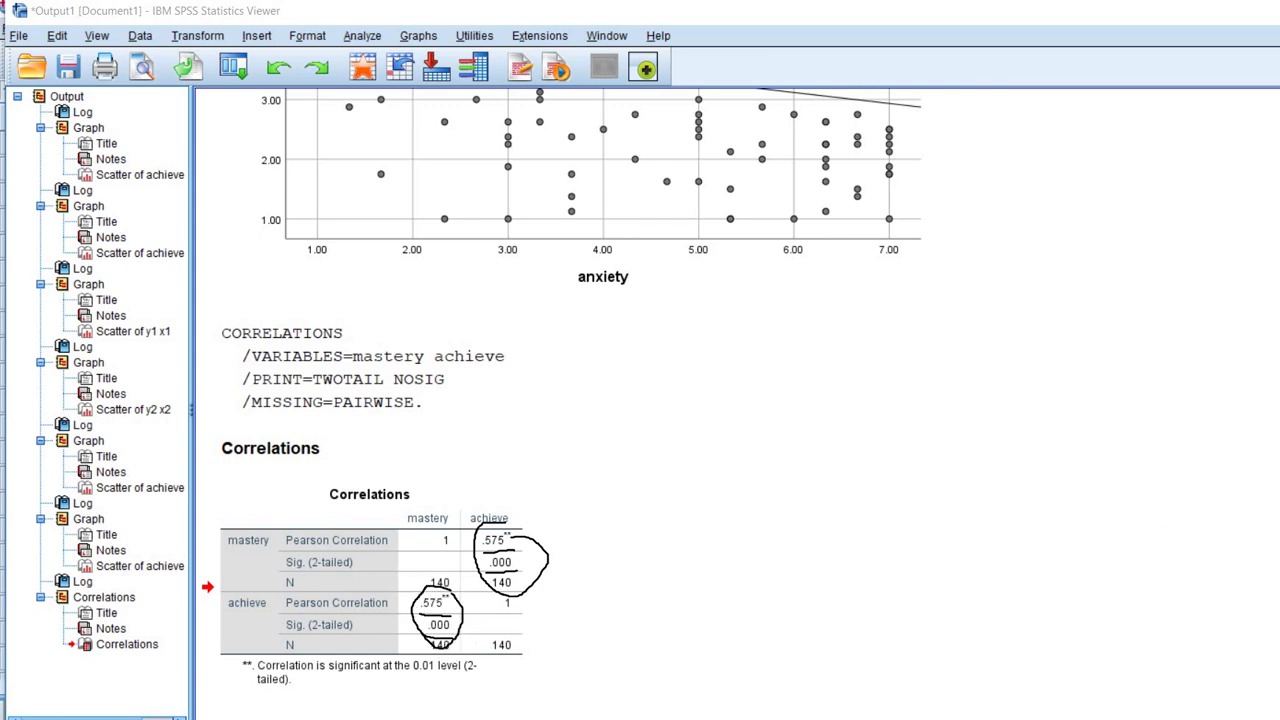
Rerun the bivariate Pearson correlation between mastery and achieve with cross-product deviations and covariances added to the output.
{"action": "key", "text": "Escape"}
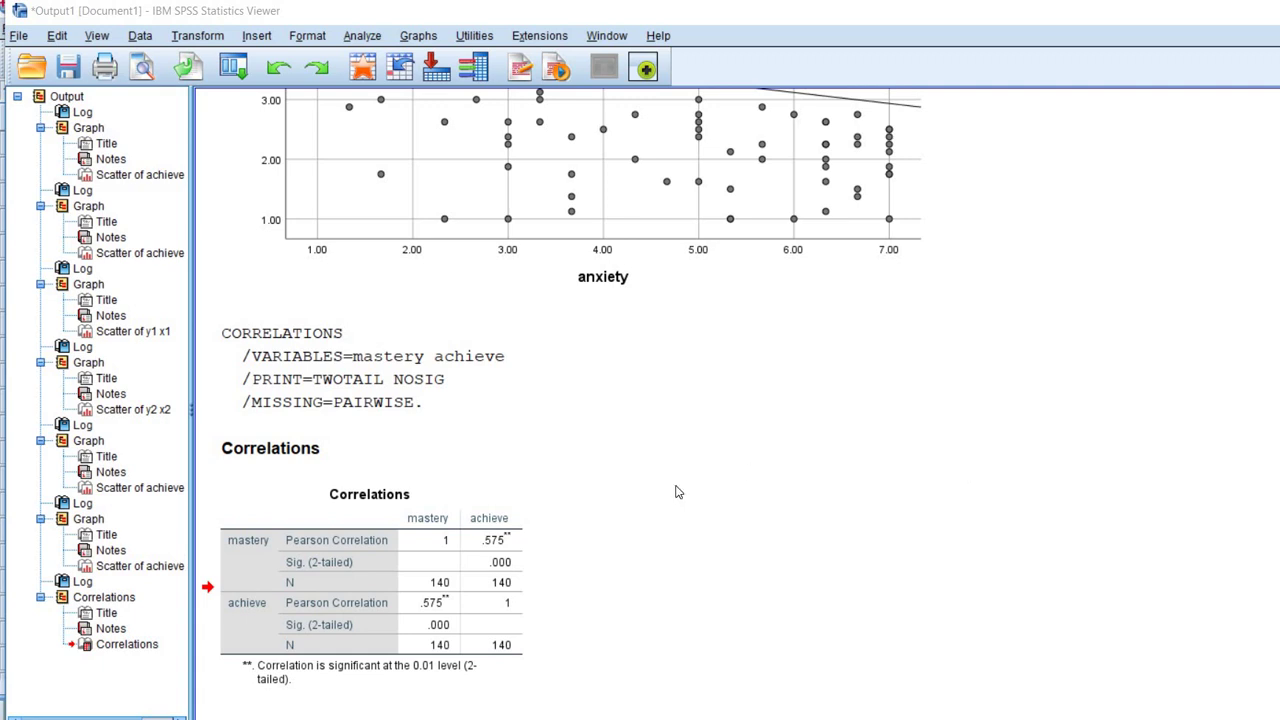
{"action": "left_click", "coordinate": [474, 540]}
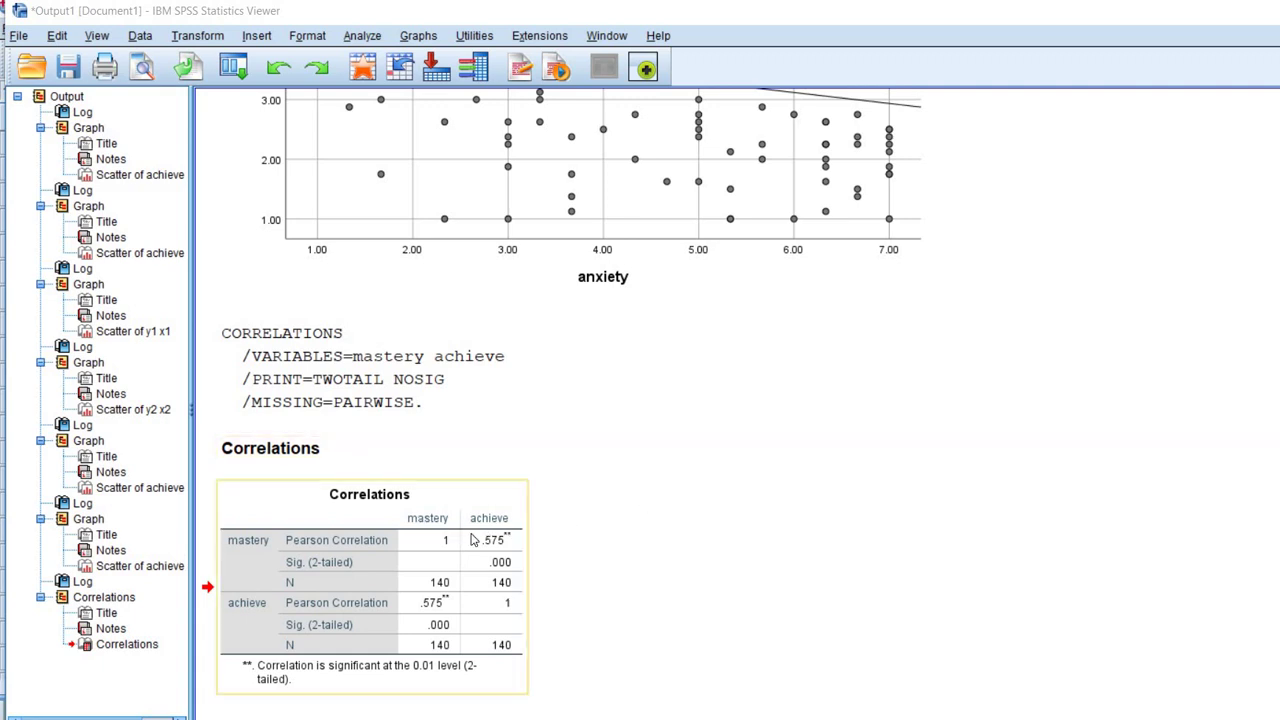
{"action": "left_click", "coordinate": [362, 36]}
{"action": "mouse_move", "coordinate": [560, 208]}
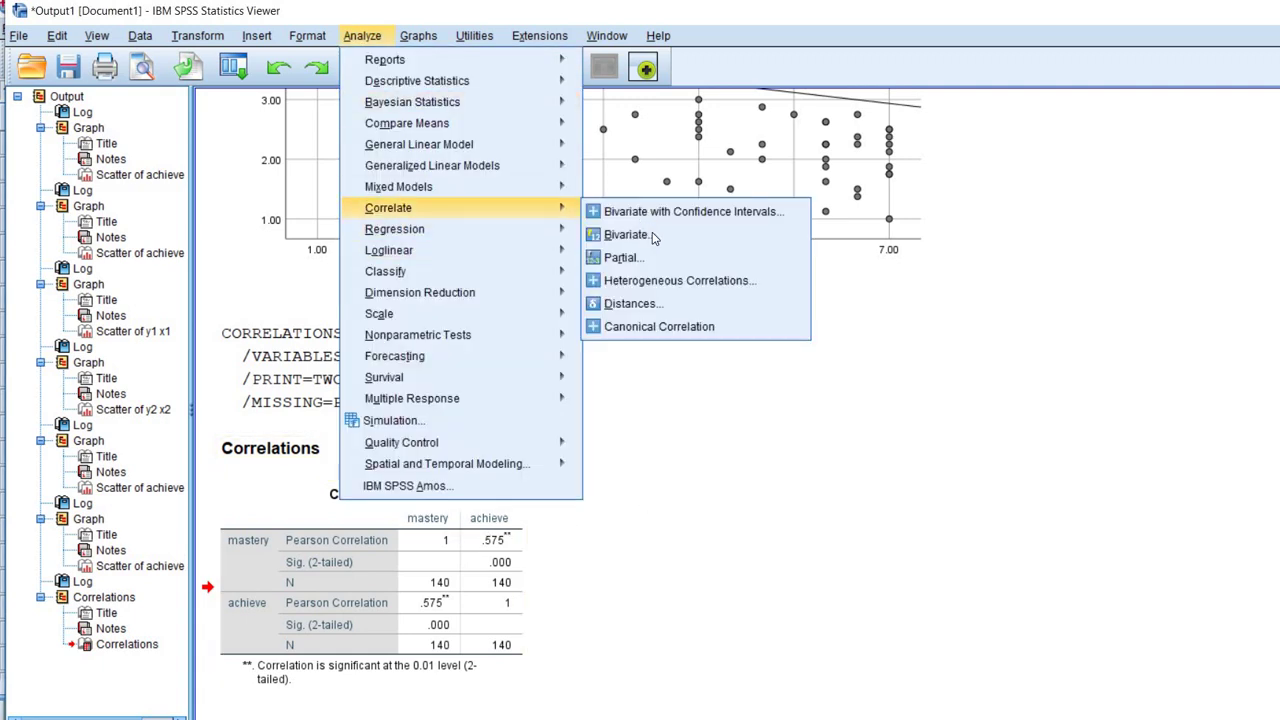
{"action": "left_click", "coordinate": [650, 234]}
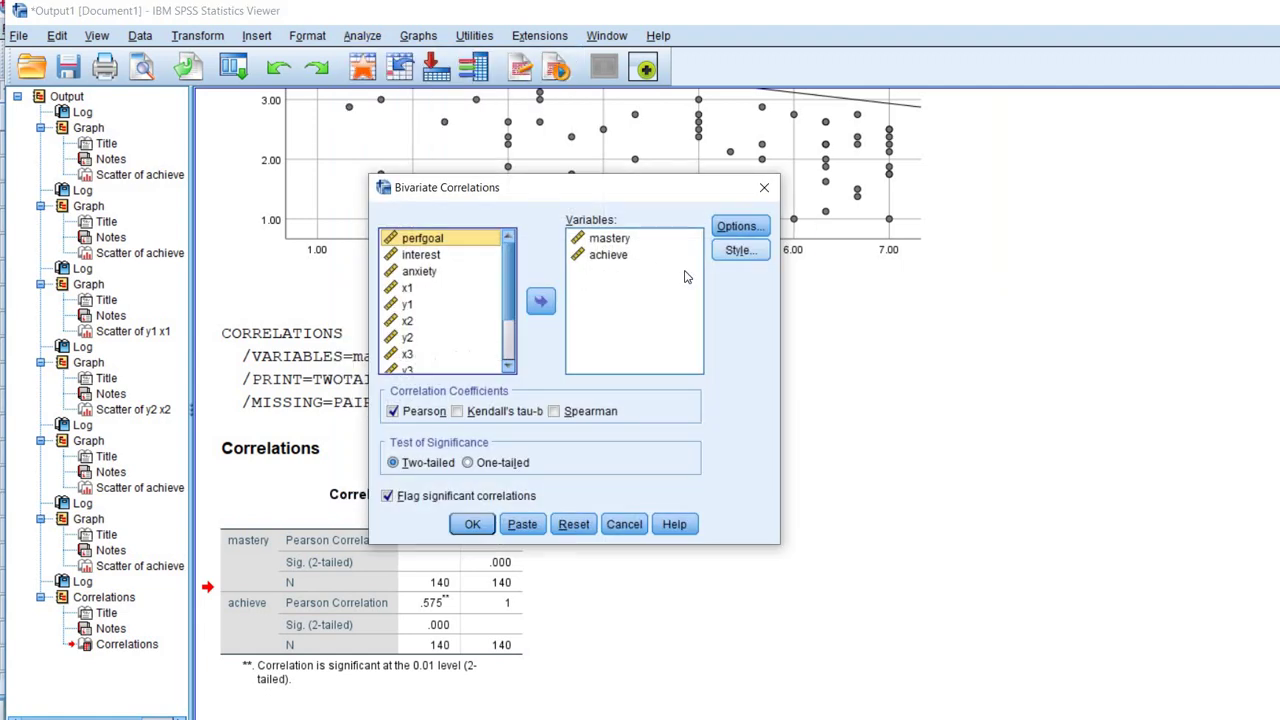
{"action": "left_click", "coordinate": [740, 227]}
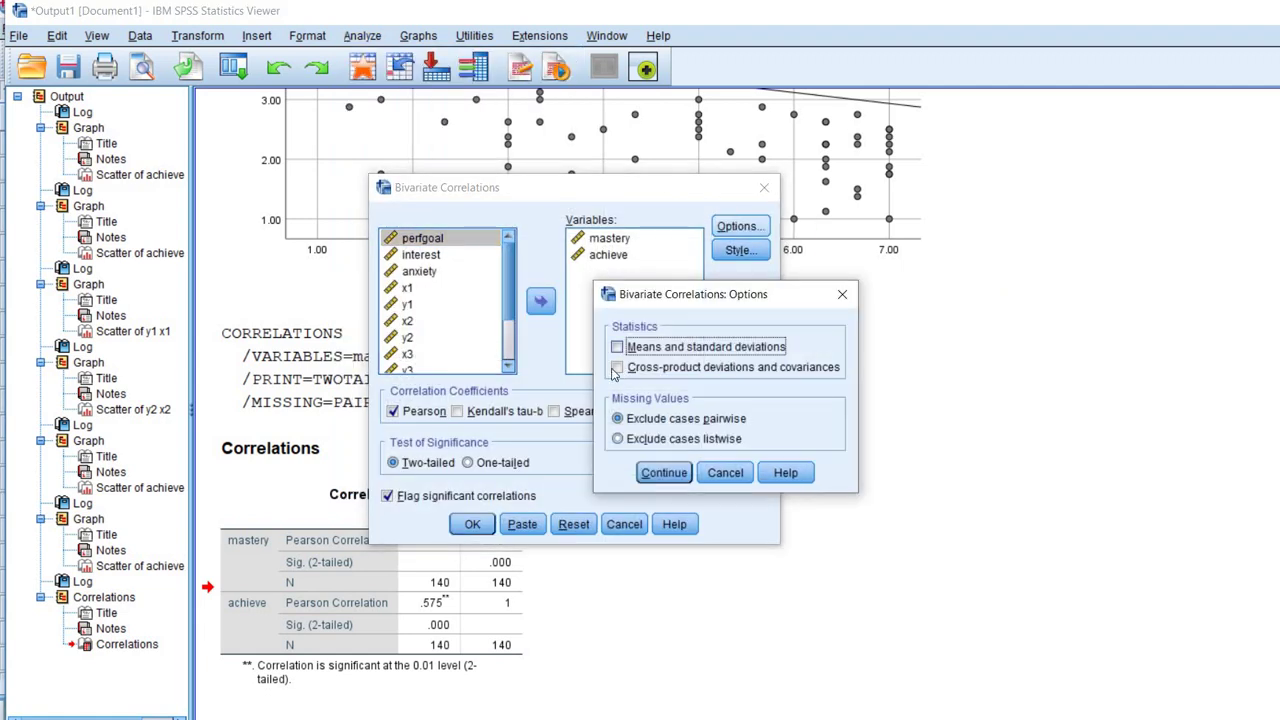
{"action": "left_click", "coordinate": [748, 368]}
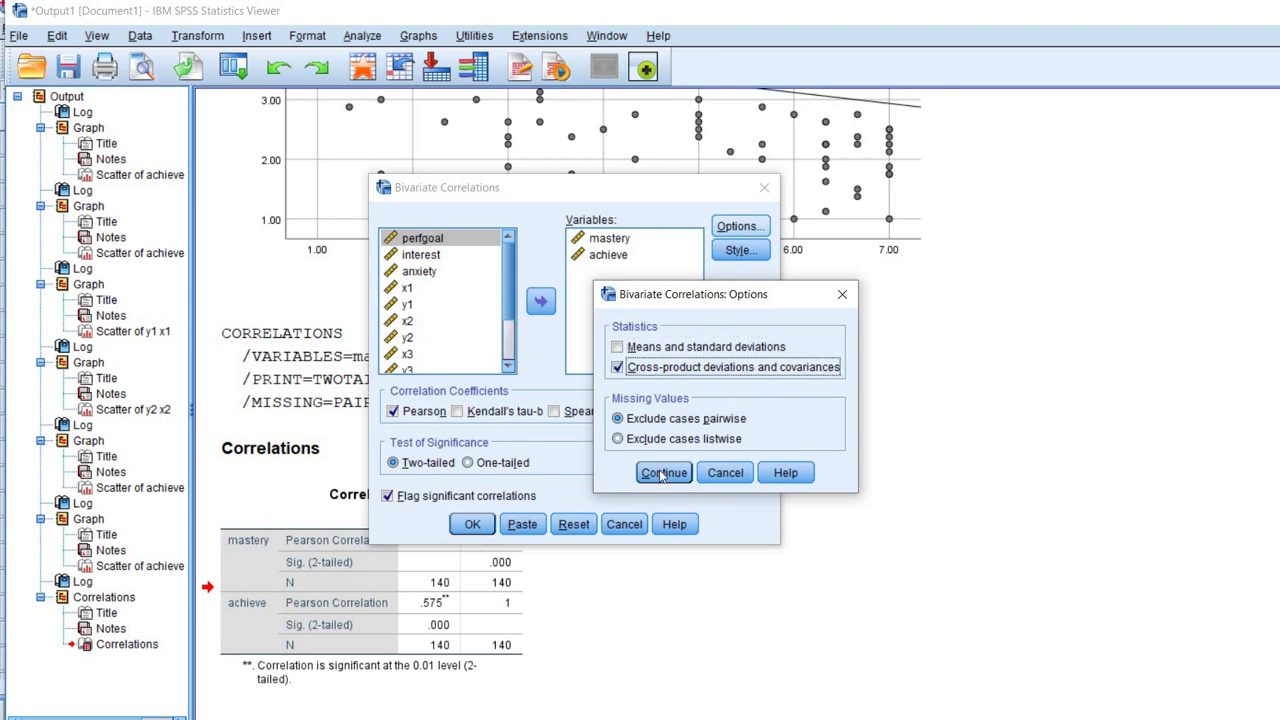
{"action": "key", "text": "Return"}
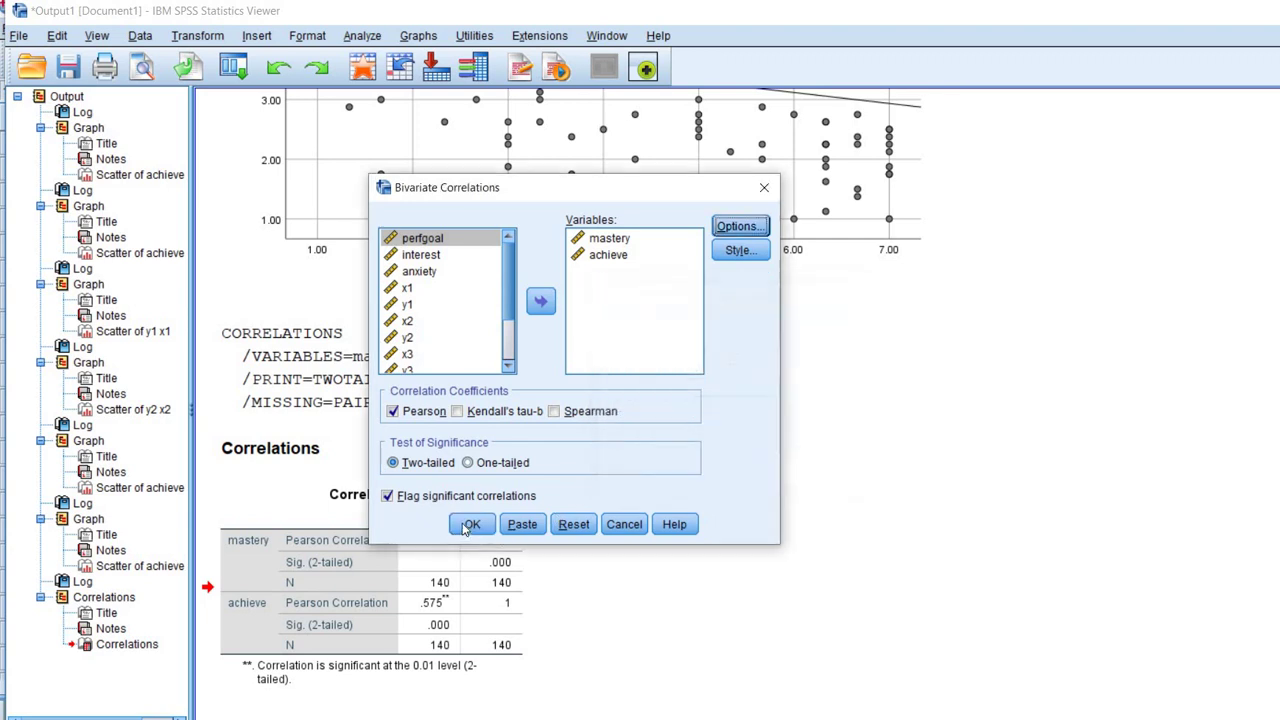
{"action": "left_click", "coordinate": [472, 524]}
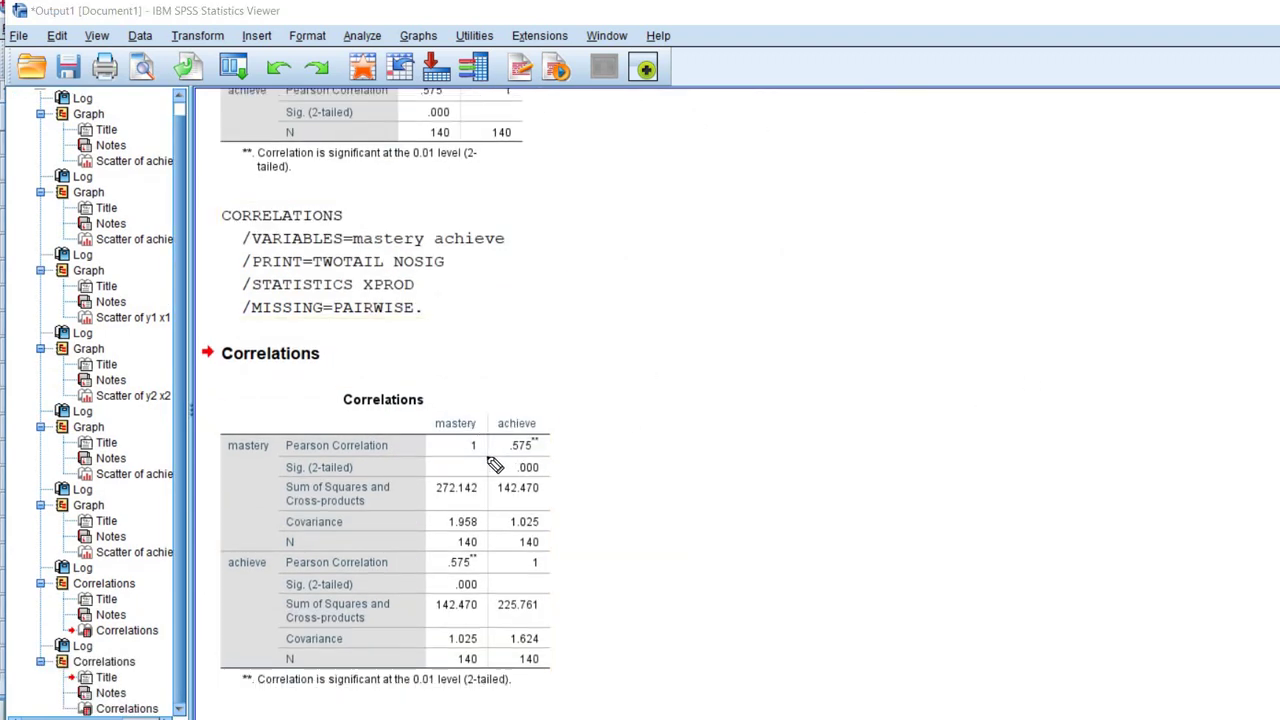
Examine the Pearson correlation, two-tailed significance and covariance between mastery and achieve in the new Correlations table.
{"action": "mouse_move", "coordinate": [480, 454]}
{"action": "left_mouse_down"}
{"action": "mouse_move", "coordinate": [514, 572]}
{"action": "mouse_move", "coordinate": [530, 577]}
{"action": "mouse_move", "coordinate": [548, 568]}
{"action": "mouse_move", "coordinate": [536, 468]}
{"action": "mouse_move", "coordinate": [507, 457]}
{"action": "mouse_move", "coordinate": [518, 470]}
{"action": "mouse_move", "coordinate": [516, 449]}
{"action": "mouse_move", "coordinate": [546, 474]}
{"action": "left_mouse_up"}
{"action": "mouse_move", "coordinate": [530, 503]}
{"action": "left_mouse_down"}
{"action": "mouse_move", "coordinate": [500, 518]}
{"action": "mouse_move", "coordinate": [530, 502]}
{"action": "mouse_move", "coordinate": [505, 502]}
{"action": "left_mouse_up"}
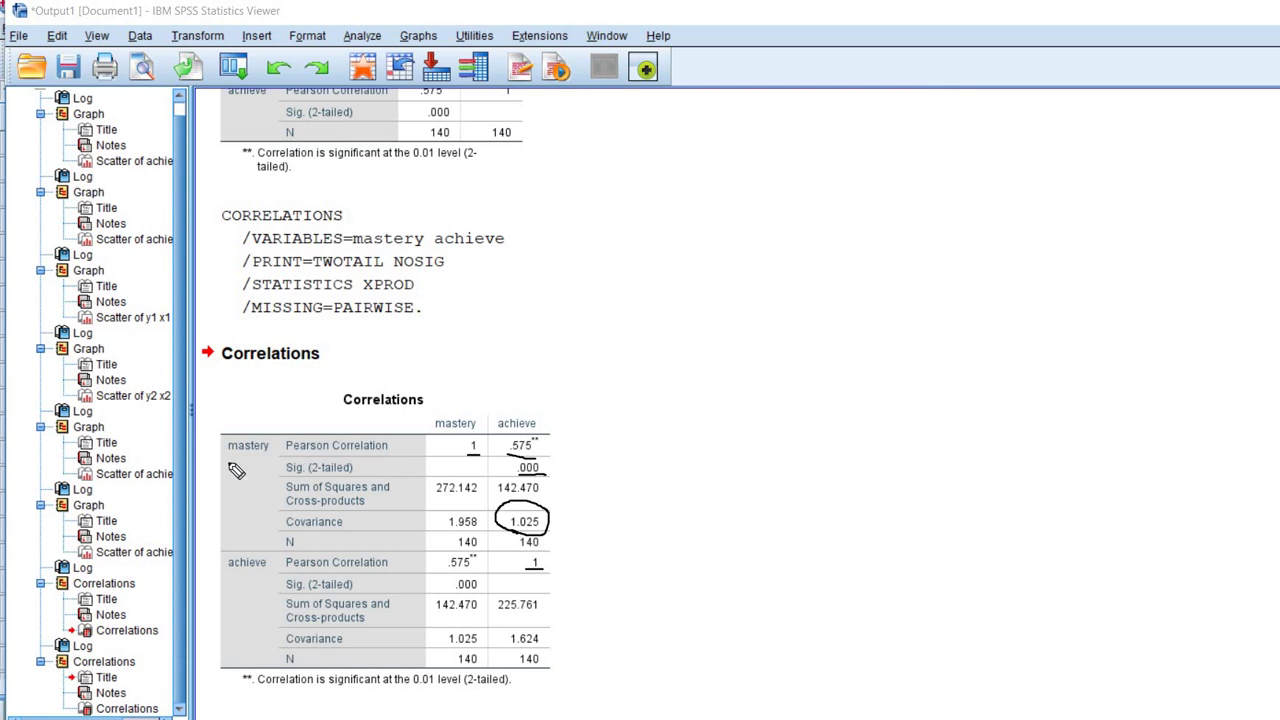
{"action": "left_click_drag", "start_coordinate": [228, 462], "coordinate": [256, 459]}
{"action": "left_click_drag", "start_coordinate": [528, 436], "coordinate": [499, 437]}
{"action": "mouse_move", "coordinate": [541, 512]}
{"action": "left_mouse_down"}
{"action": "mouse_move", "coordinate": [540, 538]}
{"action": "mouse_move", "coordinate": [520, 528]}
{"action": "mouse_move", "coordinate": [556, 528]}
{"action": "left_mouse_up"}
{"action": "left_click_drag", "start_coordinate": [547, 443], "coordinate": [563, 433]}
Examine the variances of mastery and achieve on the diagonal of the table's Covariance rows.
{"action": "mouse_move", "coordinate": [450, 528]}
{"action": "left_mouse_down"}
{"action": "mouse_move", "coordinate": [481, 557]}
{"action": "mouse_move", "coordinate": [475, 510]}
{"action": "left_mouse_up"}
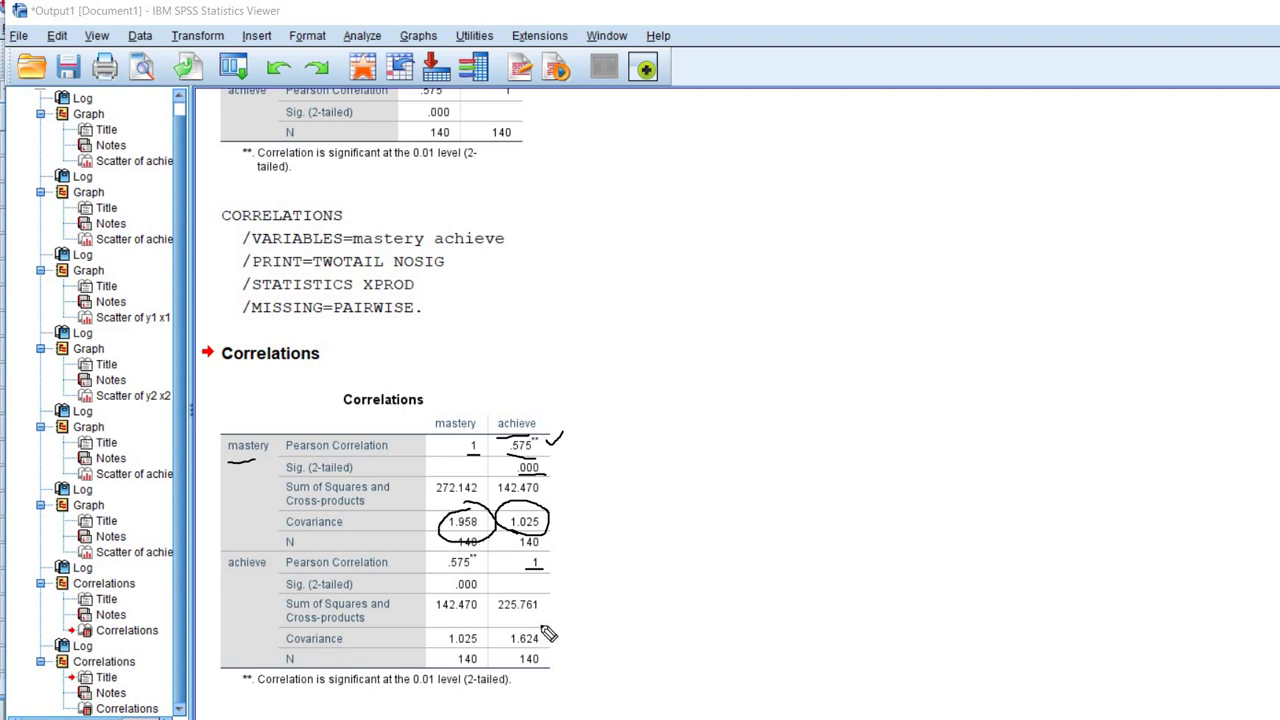
{"action": "left_click_drag", "start_coordinate": [503, 619], "coordinate": [540, 622]}
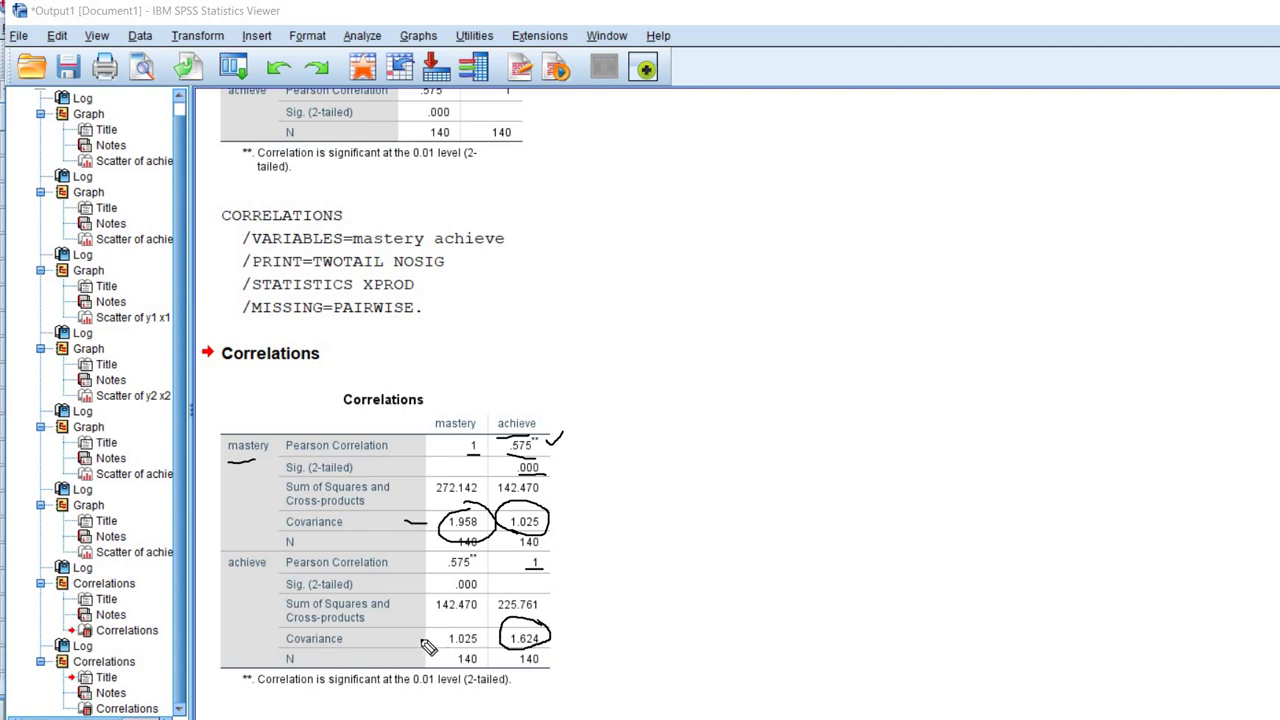
{"action": "left_click_drag", "start_coordinate": [412, 638], "coordinate": [427, 638]}
{"action": "left_click_drag", "start_coordinate": [404, 521], "coordinate": [427, 521]}
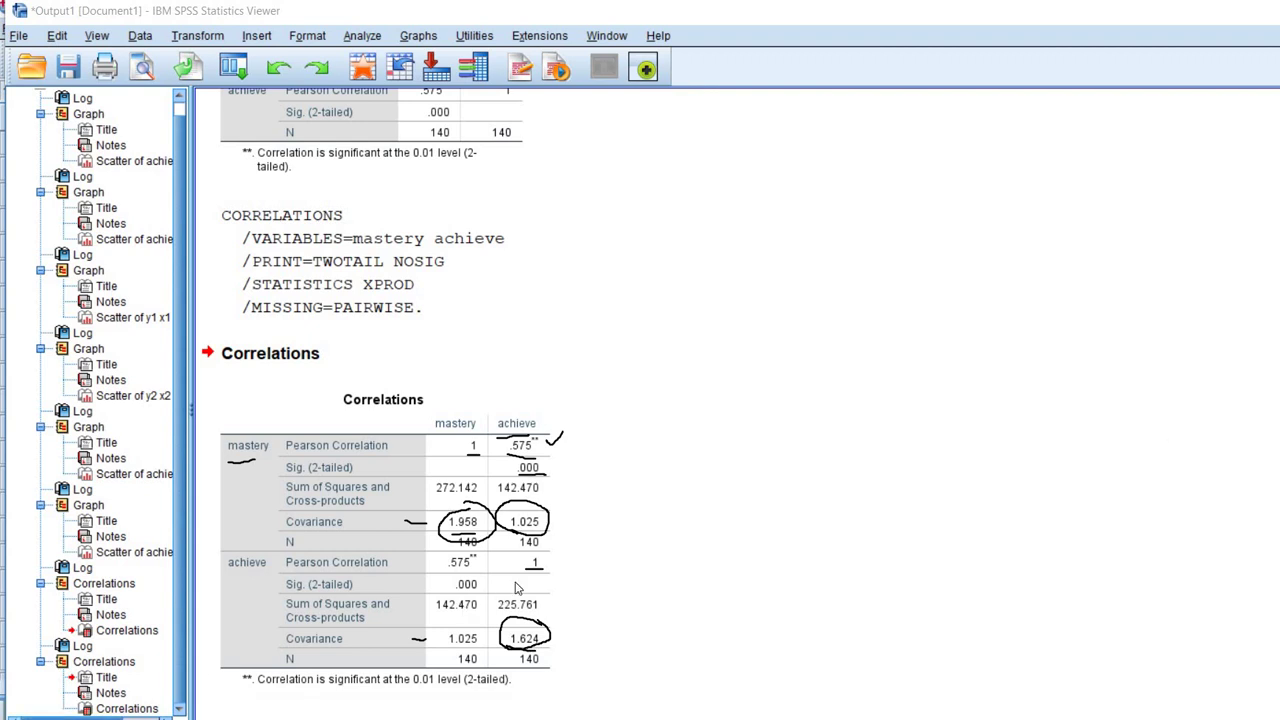
{"action": "key", "text": "Escape"}
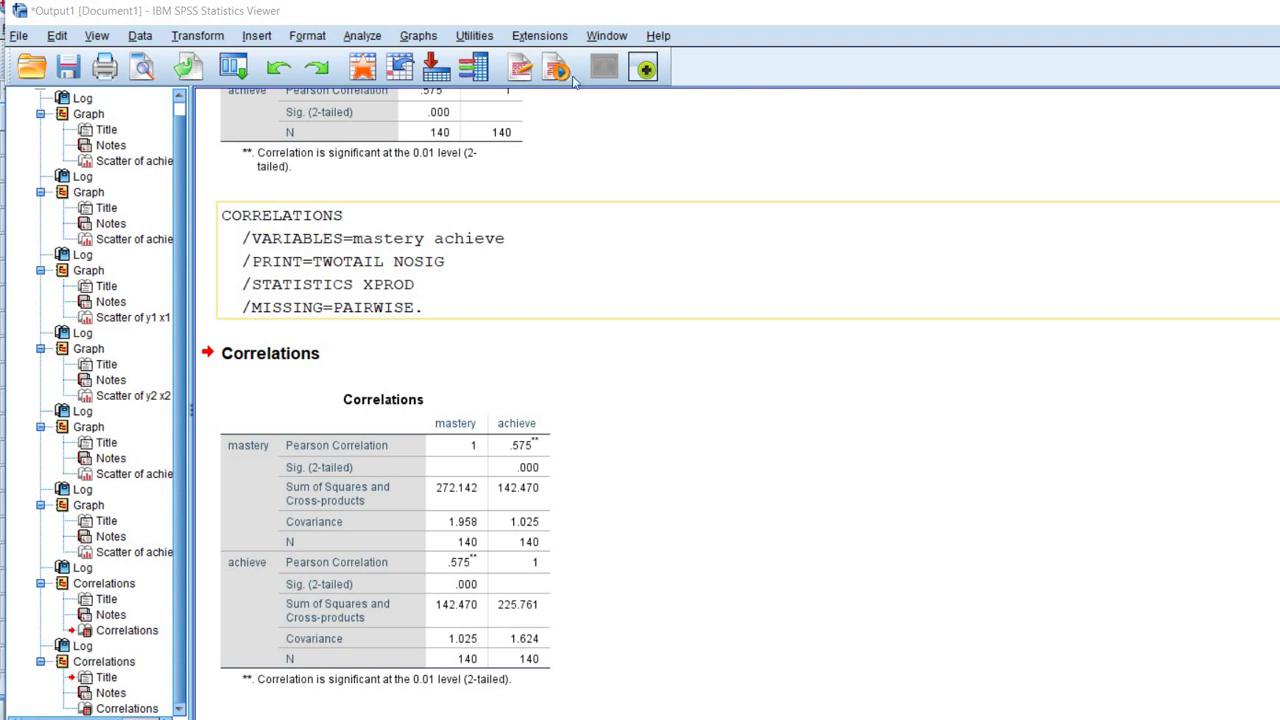
Set up a new bivariate correlation with perfgoal, achieve, mastery, interest and anxiety as the variables.
{"action": "left_click", "coordinate": [362, 38]}
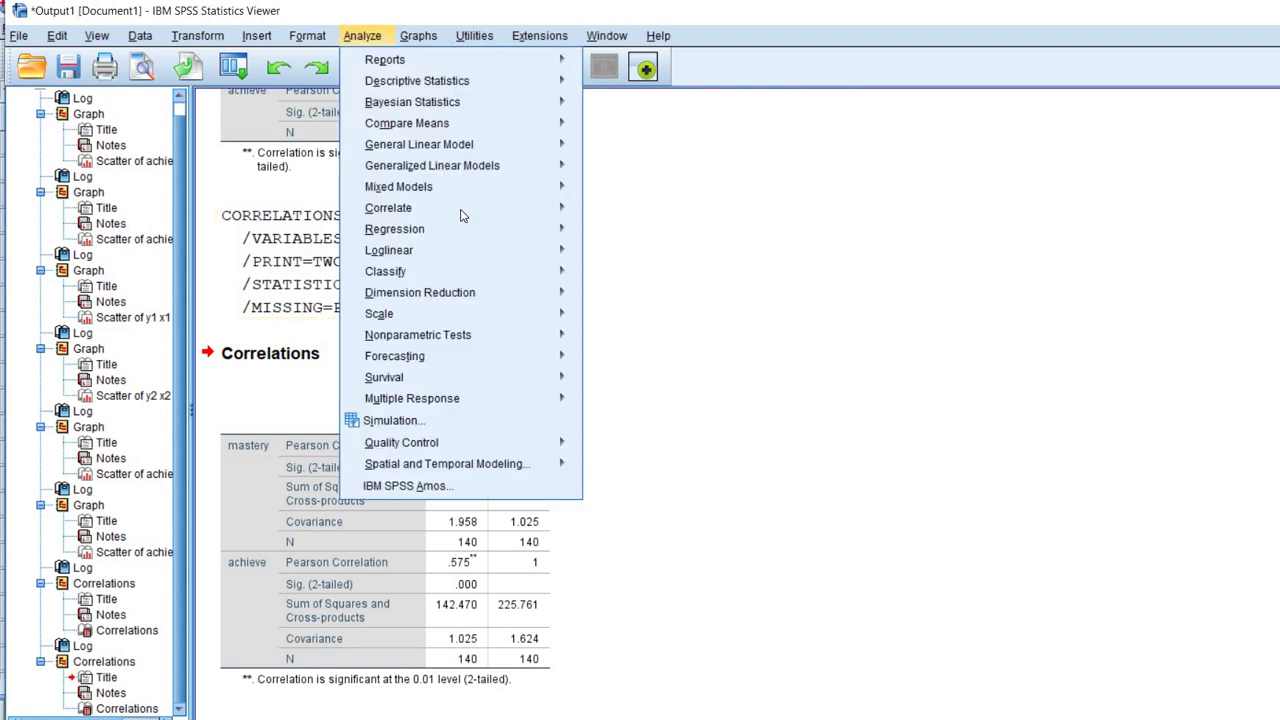
{"action": "mouse_move", "coordinate": [551, 212]}
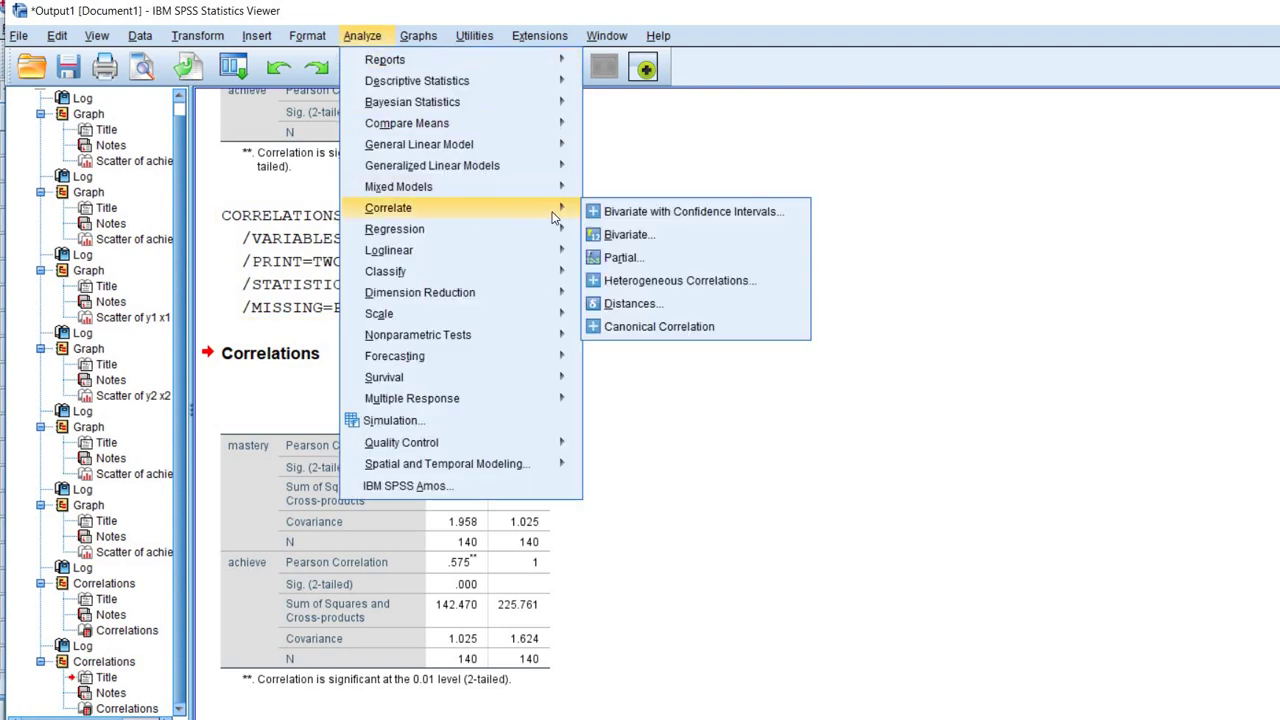
{"action": "left_click", "coordinate": [625, 235]}
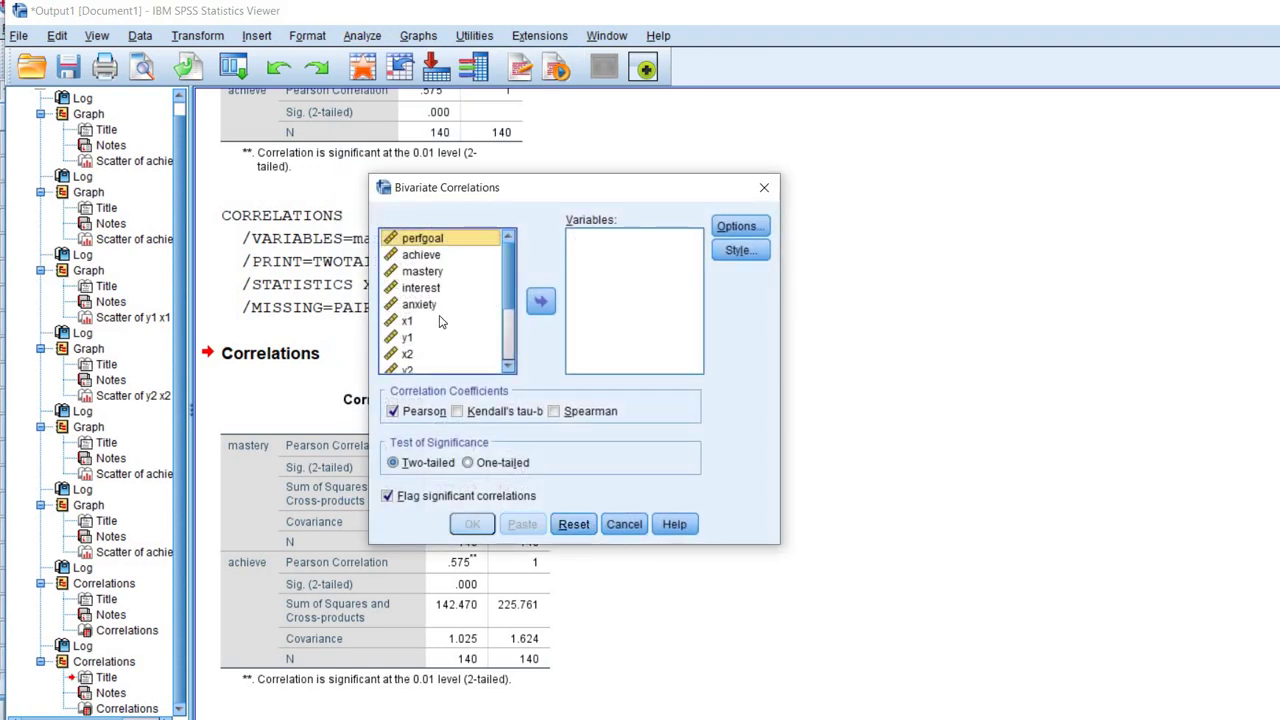
{"action": "left_click", "coordinate": [450, 317], "text": "shift"}
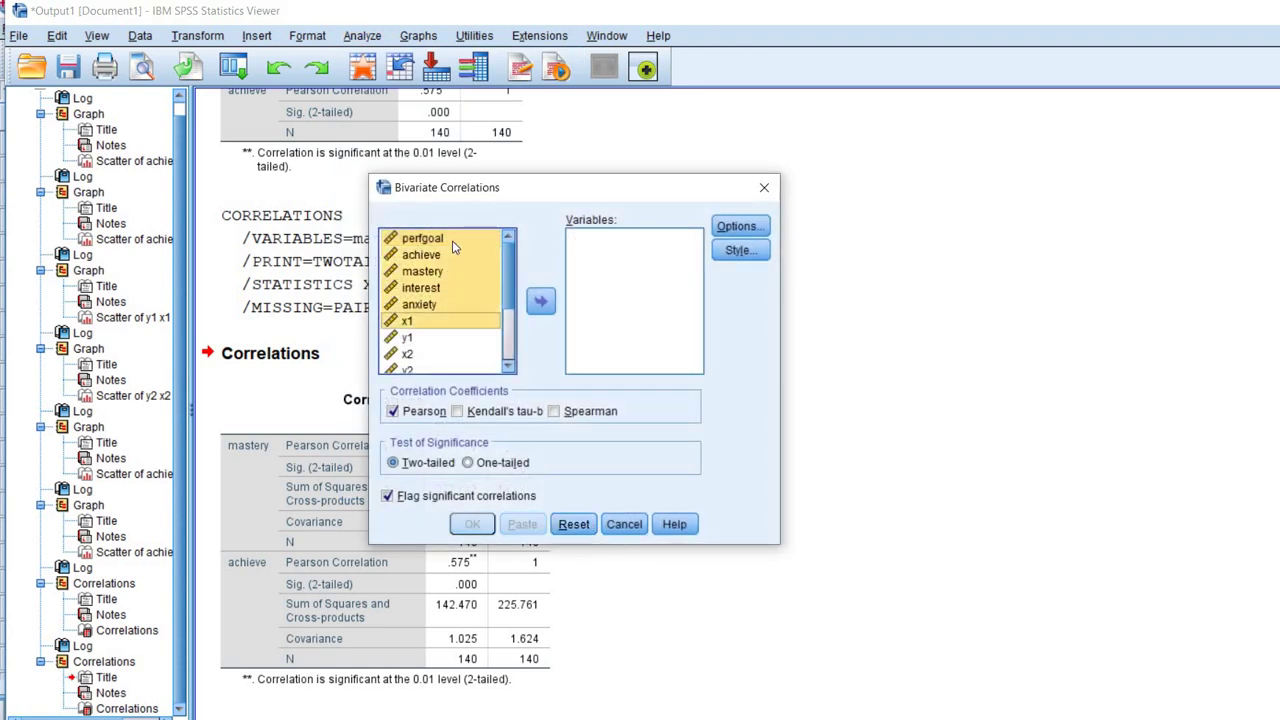
{"action": "left_click", "coordinate": [452, 240]}
{"action": "left_click", "coordinate": [460, 305]}
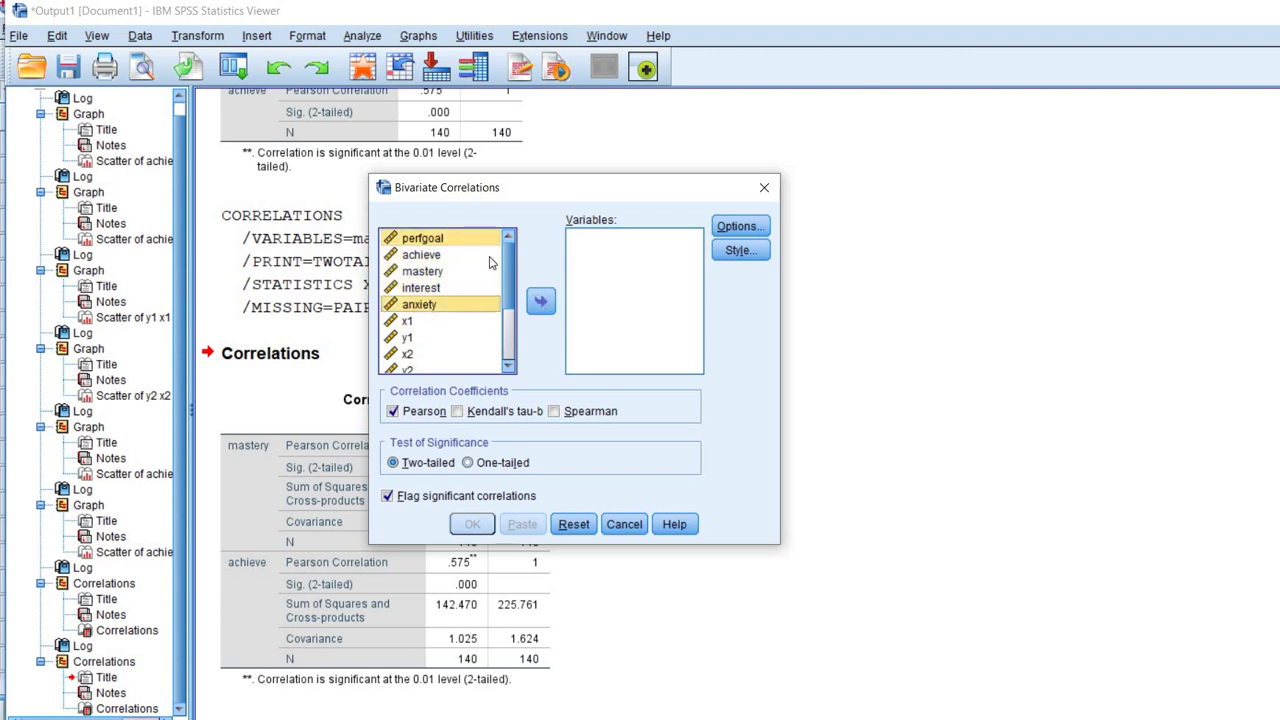
{"action": "left_click", "coordinate": [478, 252], "text": "shift"}
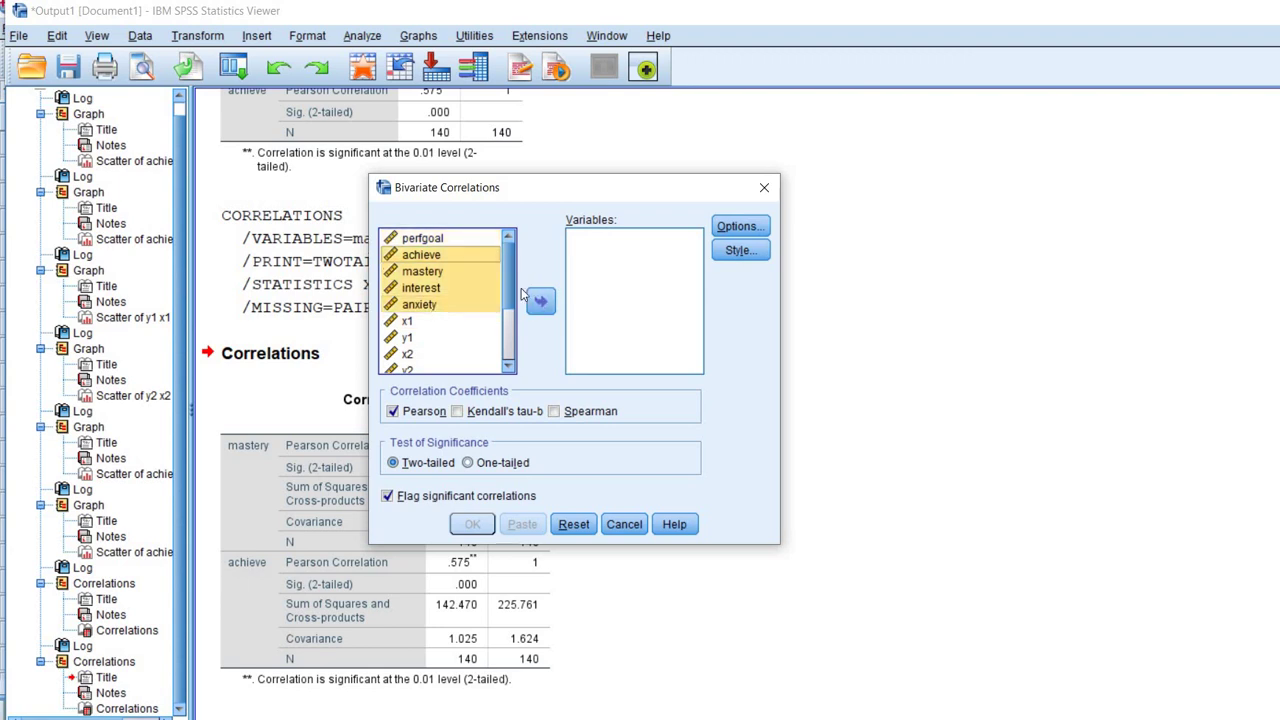
{"action": "left_click", "coordinate": [478, 238], "text": "ctrl"}
{"action": "left_click", "coordinate": [540, 301]}
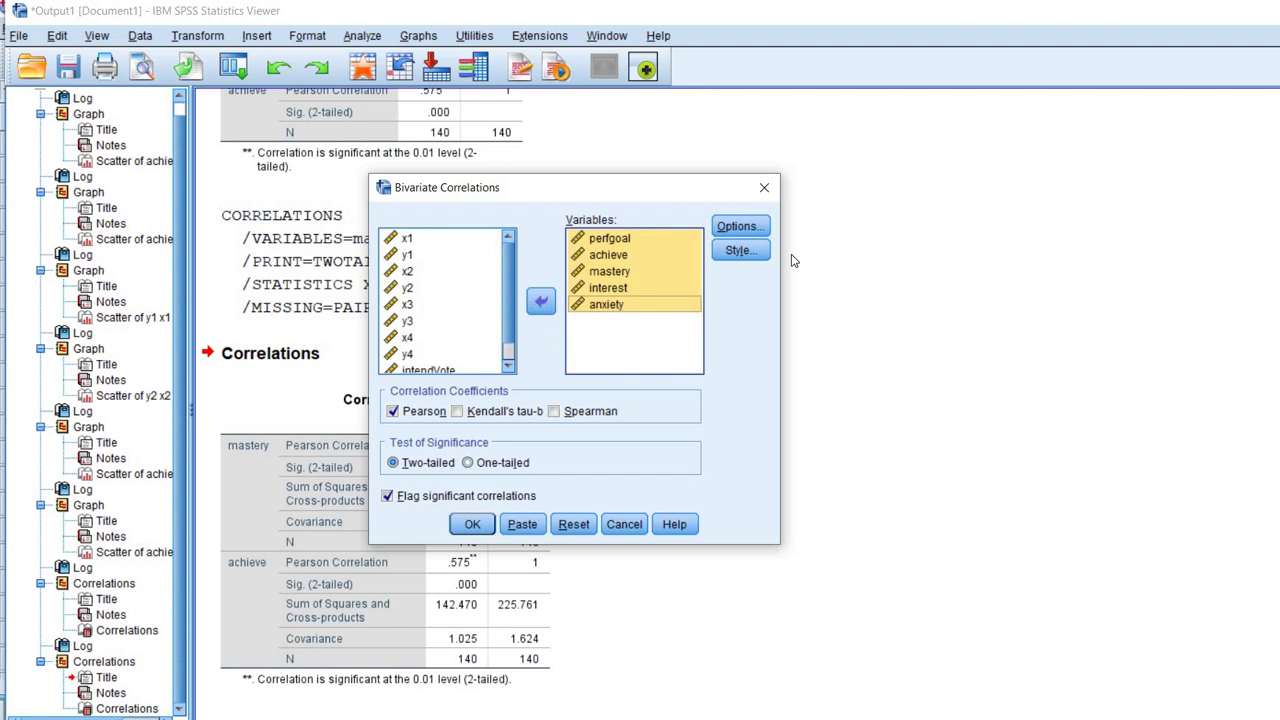
Leave the optional statistics off with cases excluded pairwise, and run the two-tailed Pearson correlation for the five variables.
{"action": "left_click", "coordinate": [737, 227]}
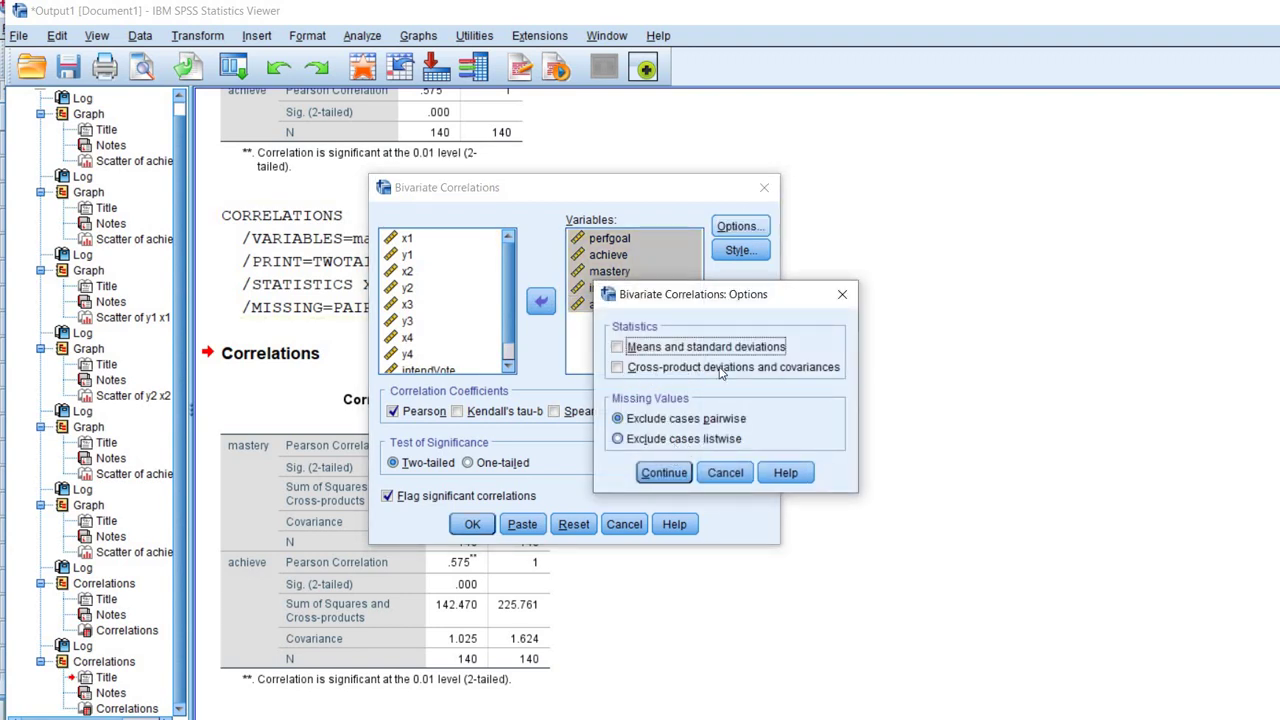
{"action": "left_click", "coordinate": [665, 474]}
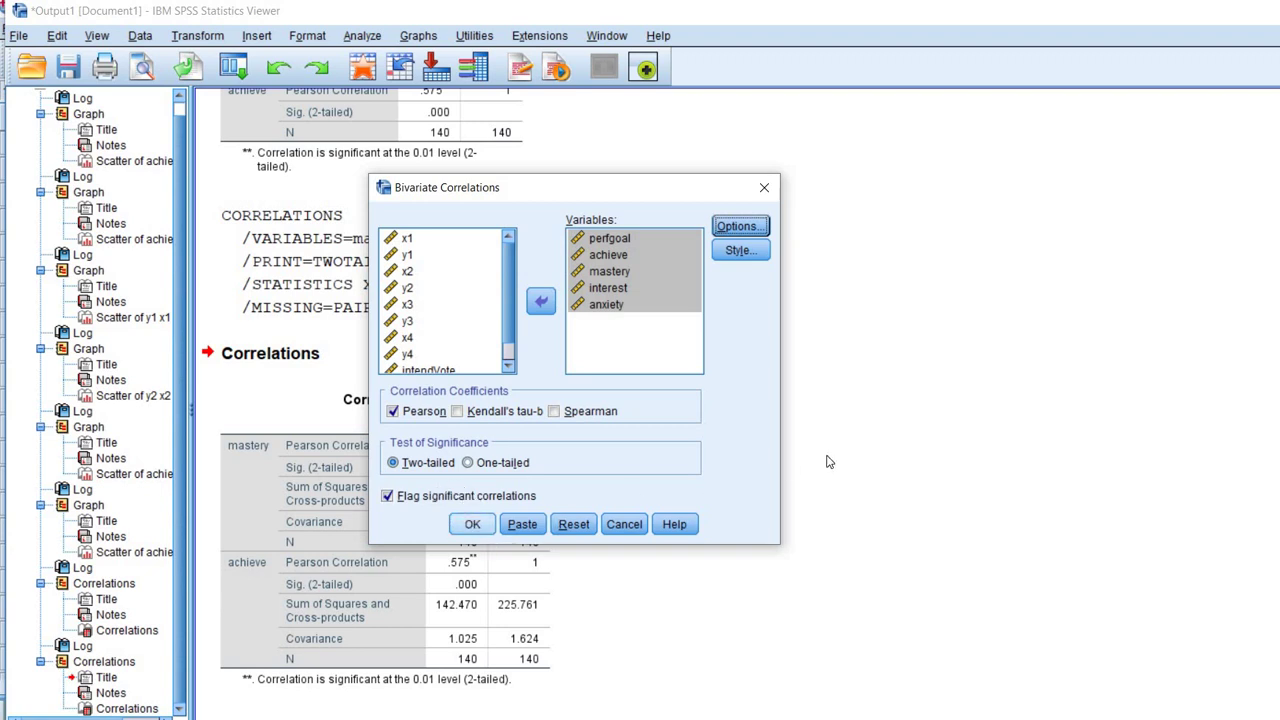
{"action": "key", "text": "Return"}
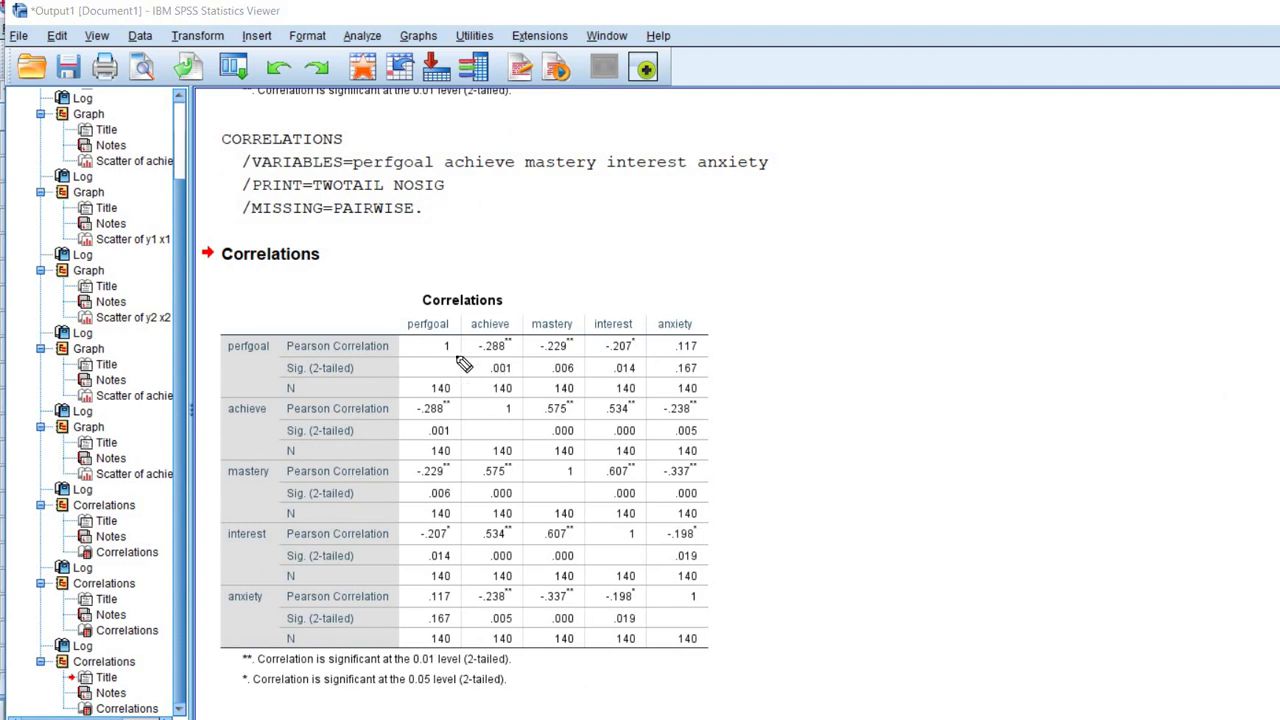
Examine the diagonal of the five-variable correlation matrix, where each variable is correlated with itself.
{"action": "left_click_drag", "start_coordinate": [426, 356], "coordinate": [456, 356]}
{"action": "left_click_drag", "start_coordinate": [490, 418], "coordinate": [516, 410]}
{"action": "left_click_drag", "start_coordinate": [555, 480], "coordinate": [594, 484]}
{"action": "left_click_drag", "start_coordinate": [674, 606], "coordinate": [698, 605]}
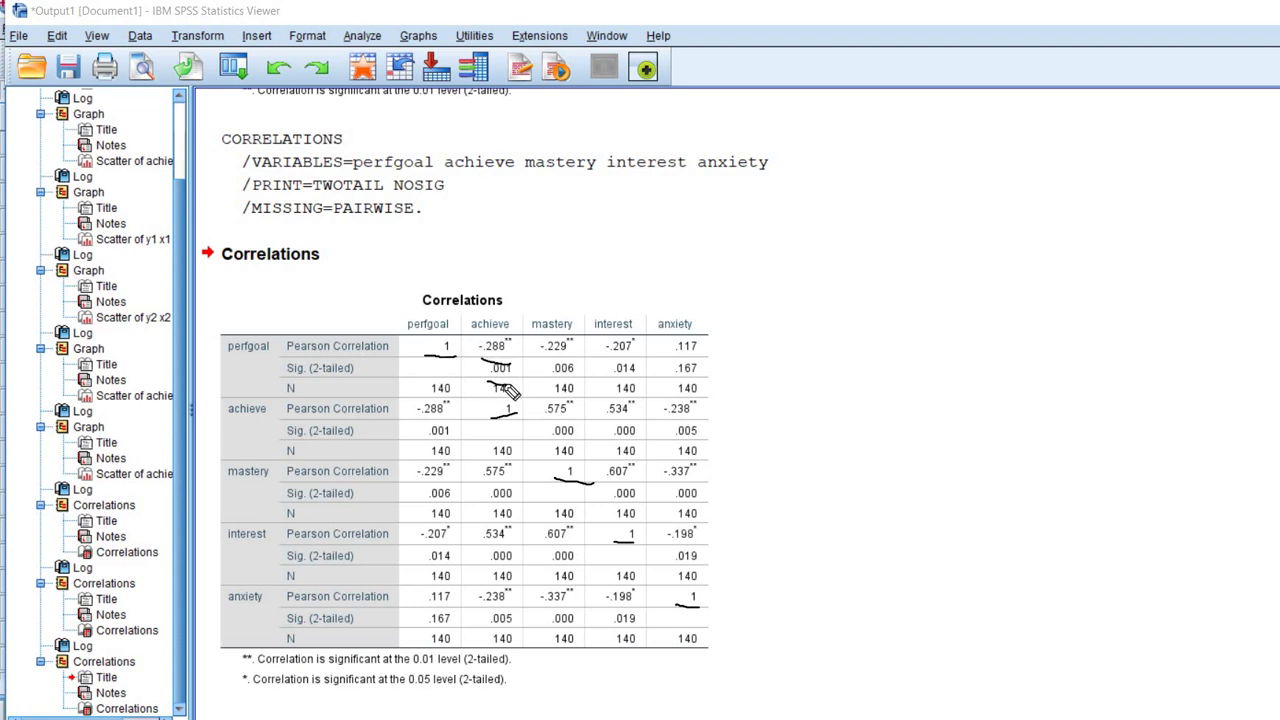
Compare perfgoal's correlations and significance values across its row with the mirrored entries down its column.
{"action": "left_click_drag", "start_coordinate": [490, 382], "coordinate": [512, 377]}
{"action": "mouse_move", "coordinate": [545, 358]}
{"action": "left_mouse_down"}
{"action": "mouse_move", "coordinate": [578, 357]}
{"action": "mouse_move", "coordinate": [580, 379]}
{"action": "mouse_move", "coordinate": [634, 355]}
{"action": "mouse_move", "coordinate": [638, 383]}
{"action": "left_mouse_up"}
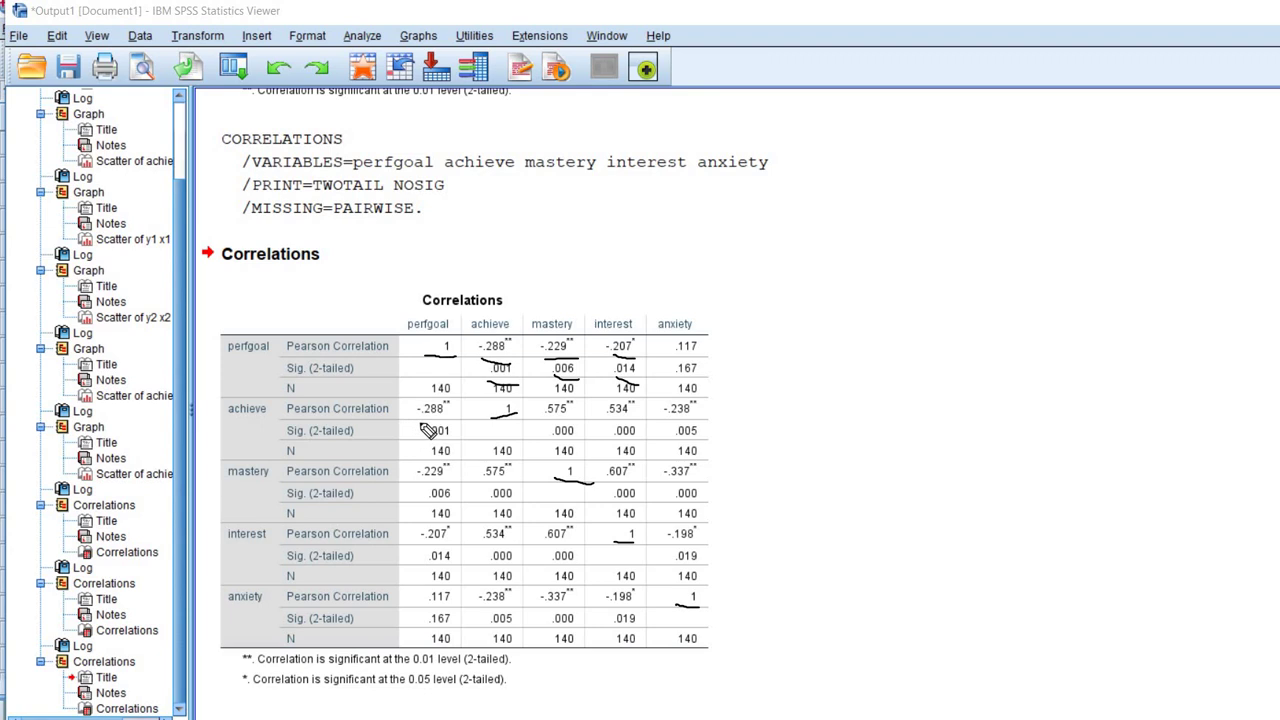
{"action": "left_click_drag", "start_coordinate": [420, 422], "coordinate": [441, 421]}
{"action": "left_click_drag", "start_coordinate": [723, 343], "coordinate": [746, 330]}
{"action": "left_click_drag", "start_coordinate": [418, 482], "coordinate": [450, 480]}
{"action": "left_click_drag", "start_coordinate": [720, 342], "coordinate": [757, 321]}
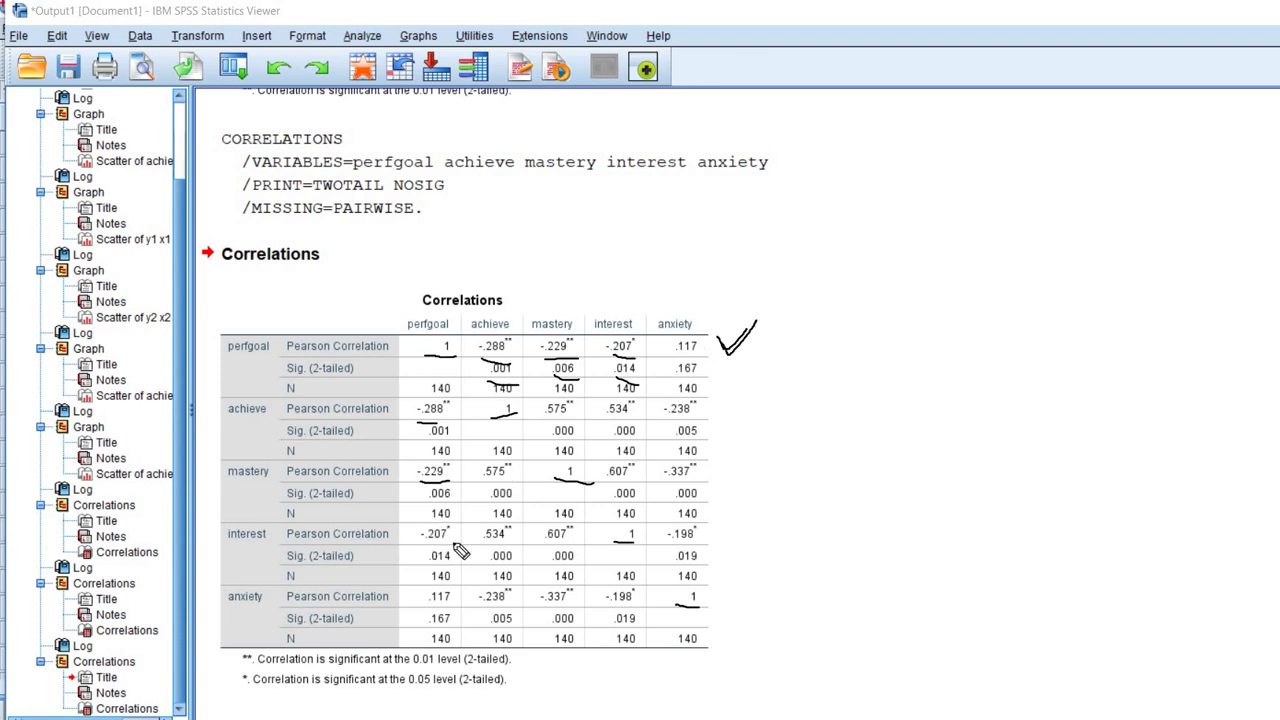
{"action": "left_click_drag", "start_coordinate": [418, 545], "coordinate": [448, 544]}
{"action": "left_click_drag", "start_coordinate": [430, 606], "coordinate": [458, 604]}
{"action": "key", "text": "Escape"}
{"action": "left_click", "coordinate": [515, 386]}
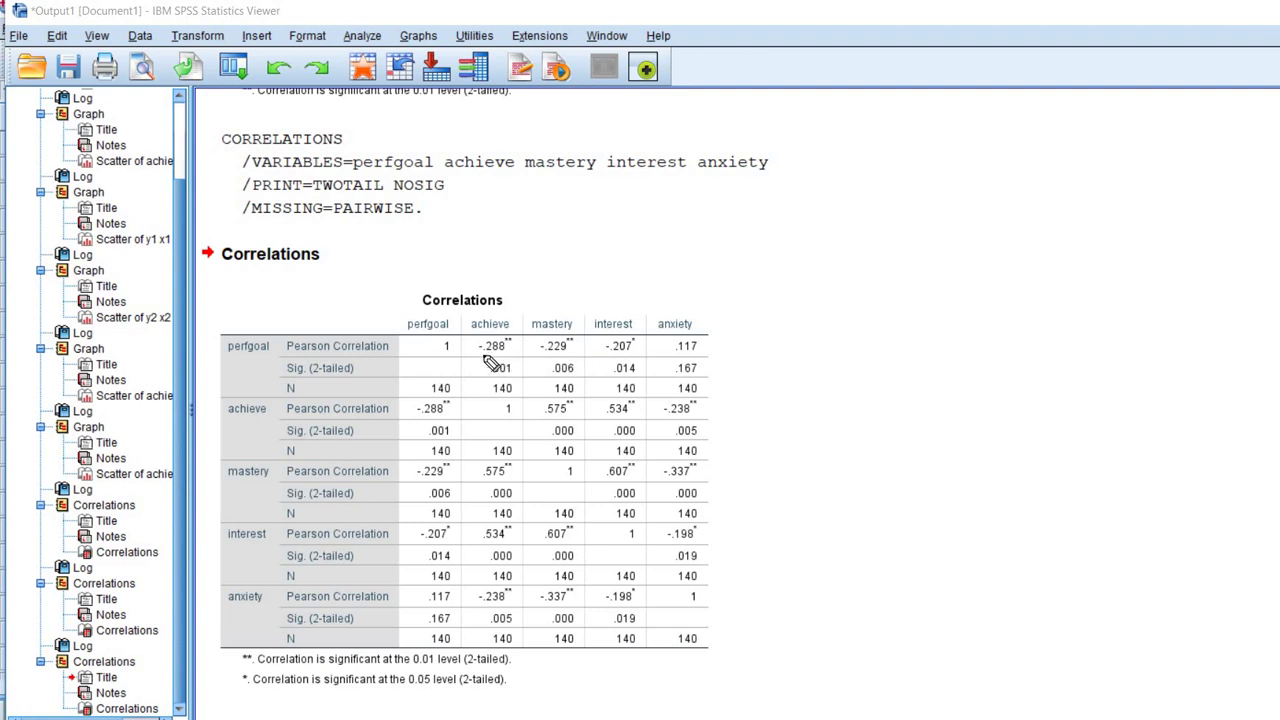
Match the single- and double-asterisk flags on the correlations with the 0.05 and 0.01 significance footnotes under the table.
{"action": "left_click_drag", "start_coordinate": [493, 361], "coordinate": [577, 355]}
{"action": "left_click_drag", "start_coordinate": [643, 606], "coordinate": [605, 606]}
{"action": "left_click_drag", "start_coordinate": [234, 691], "coordinate": [264, 691]}
{"action": "left_click_drag", "start_coordinate": [444, 692], "coordinate": [405, 692]}
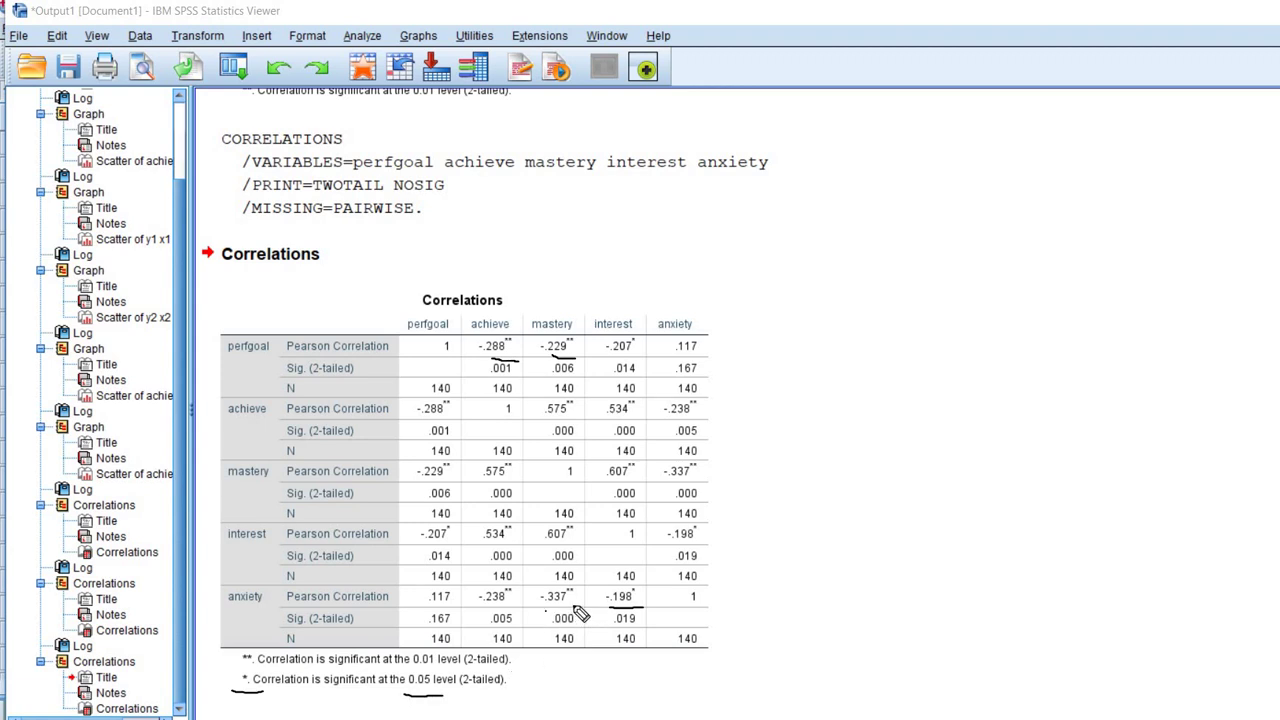
{"action": "left_click_drag", "start_coordinate": [576, 604], "coordinate": [545, 606]}
{"action": "left_click_drag", "start_coordinate": [241, 669], "coordinate": [267, 669]}
{"action": "left_click_drag", "start_coordinate": [436, 671], "coordinate": [414, 671]}
{"action": "key", "text": "Escape"}
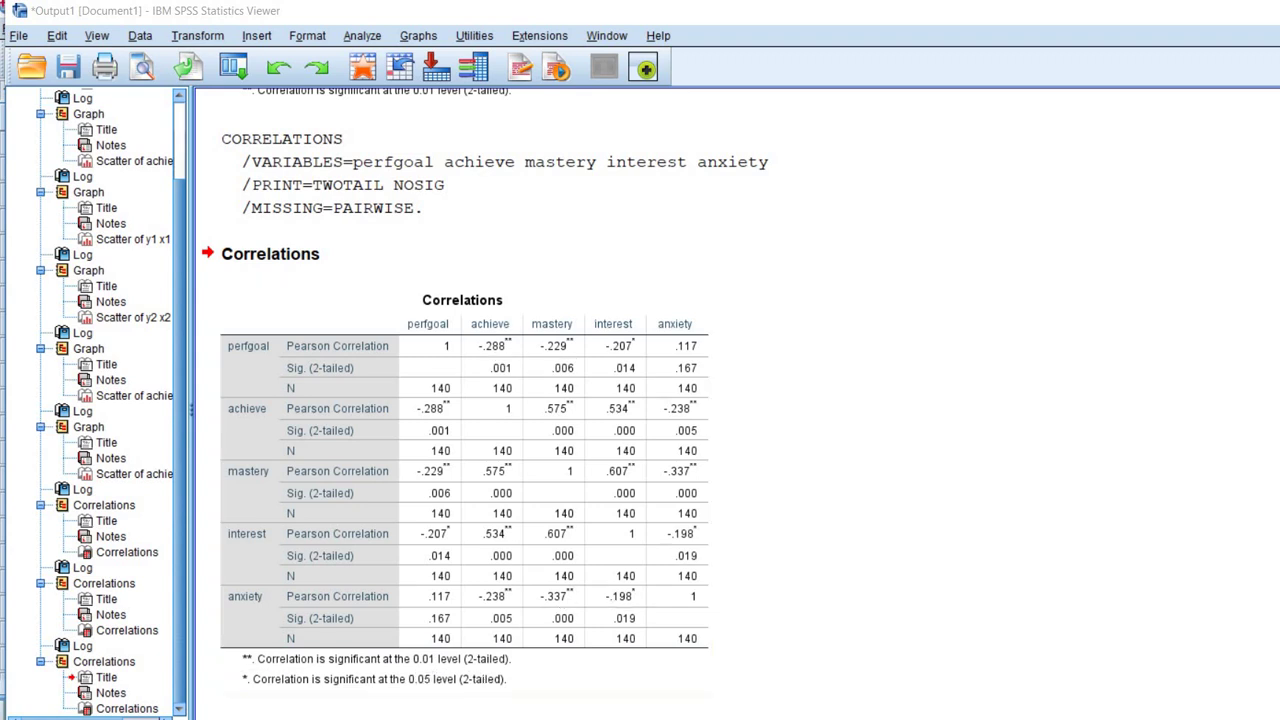